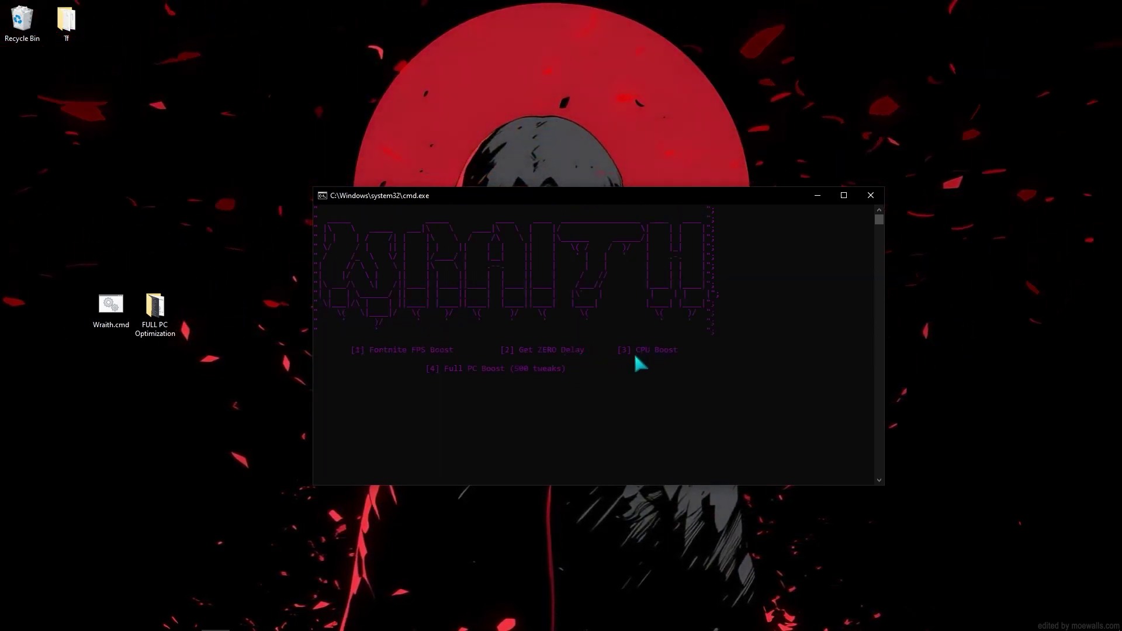
Run option 3, CPU Boost, answering Yes to overwrite CPCONCUR, and enter option 4, Full PC Boost, before closing the script.
key(3)
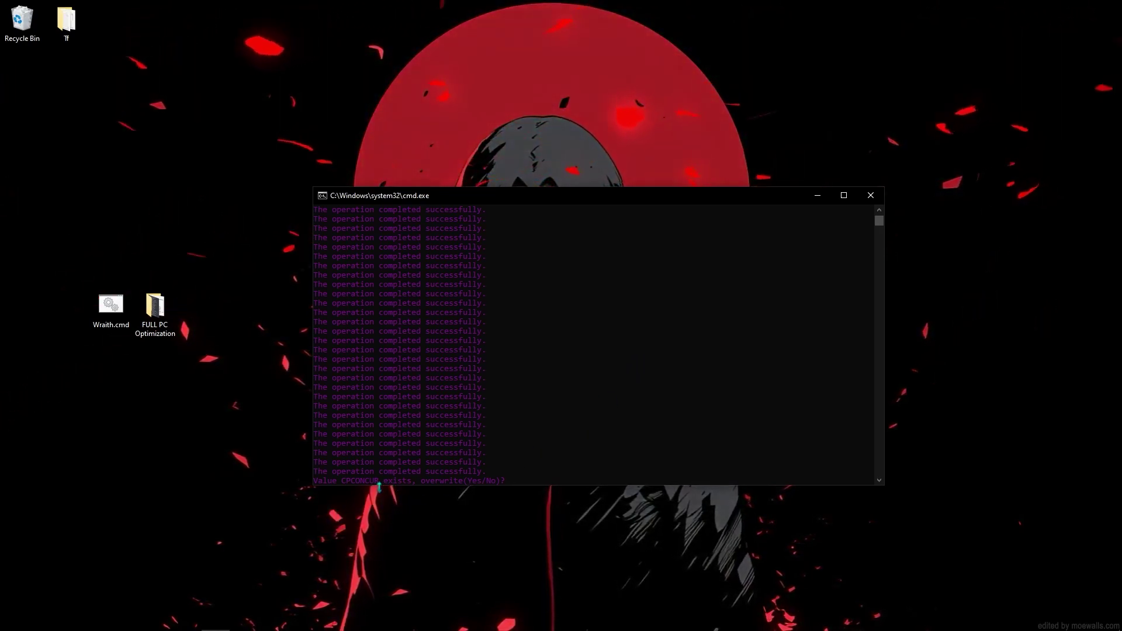
text(Yes)
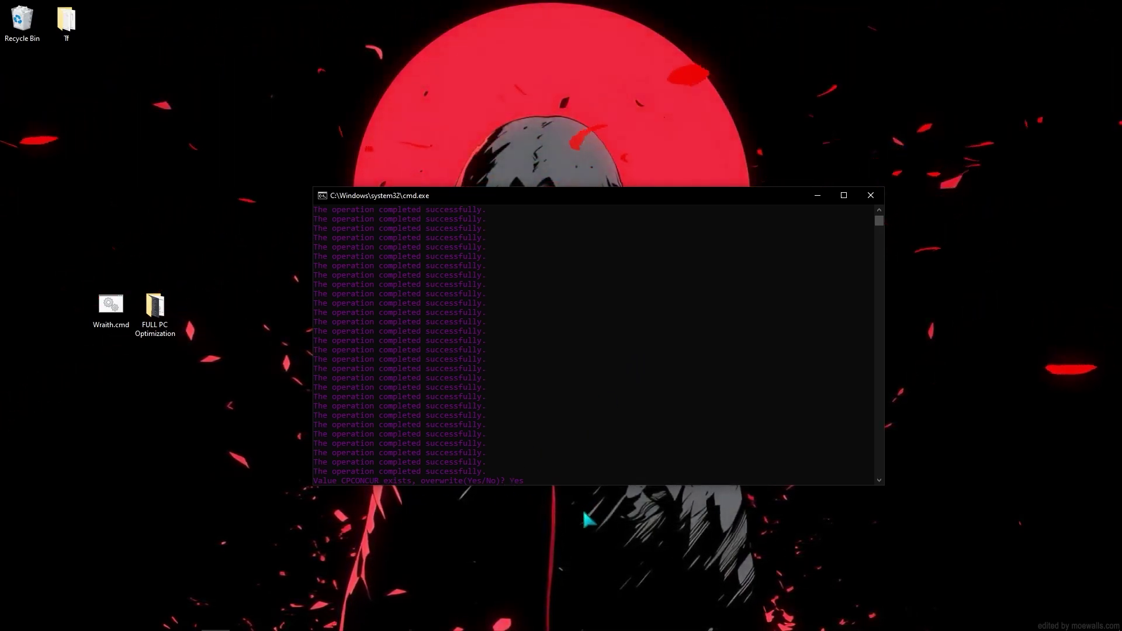
key(Return)
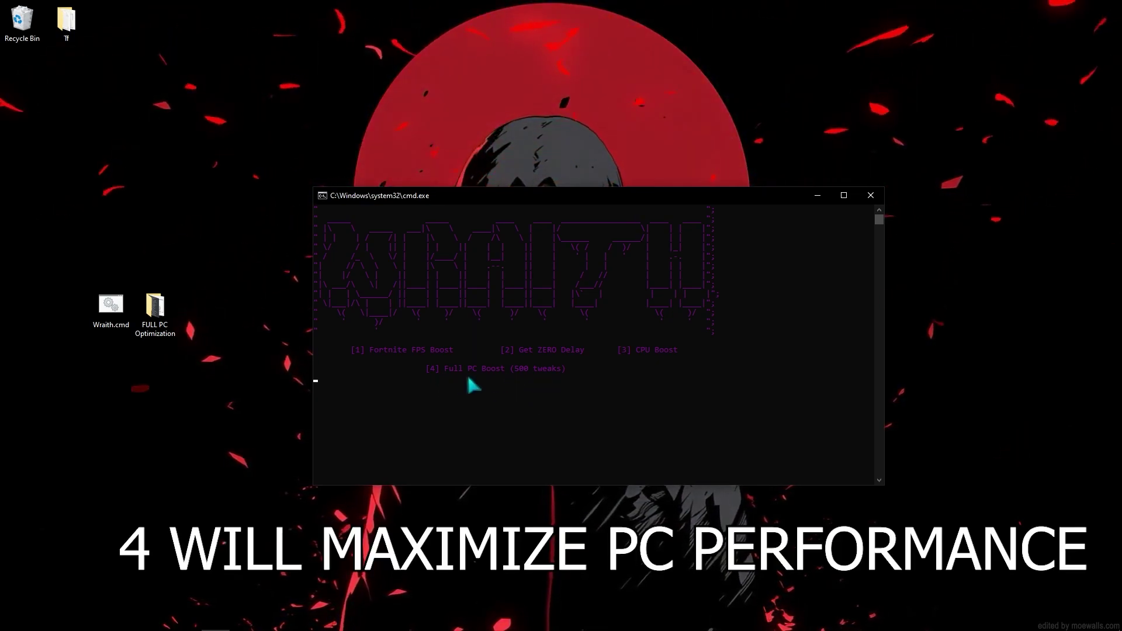
text(4)
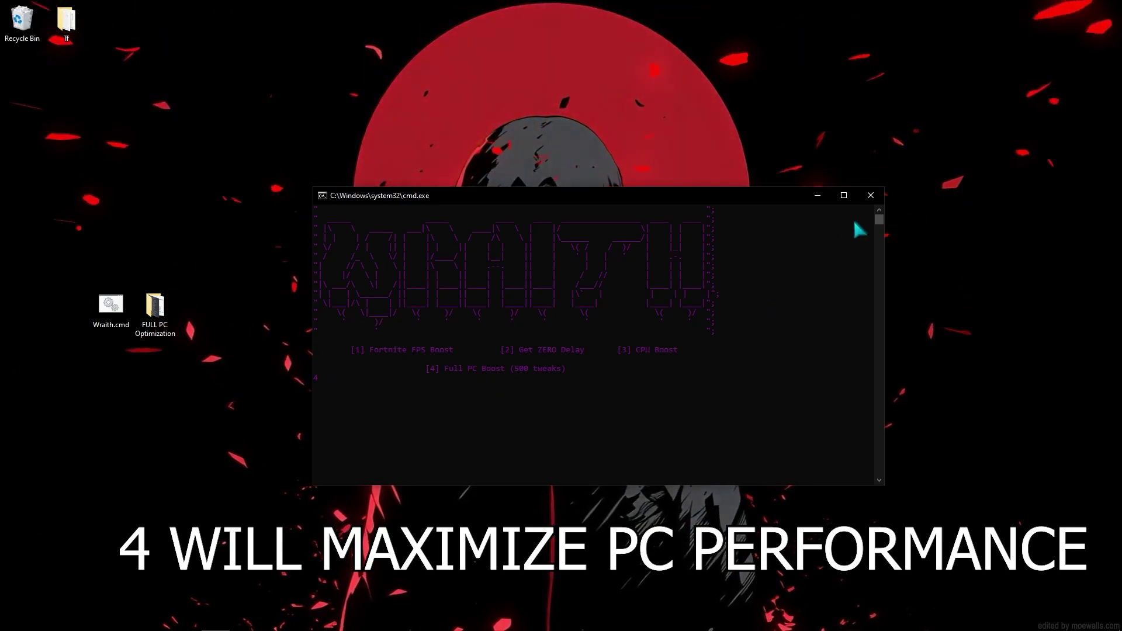
click(870, 196)
Open the FULL PC Optimization folder from the desktop and place Task Manager's Memory performance view beside it.
double_click(155, 306)
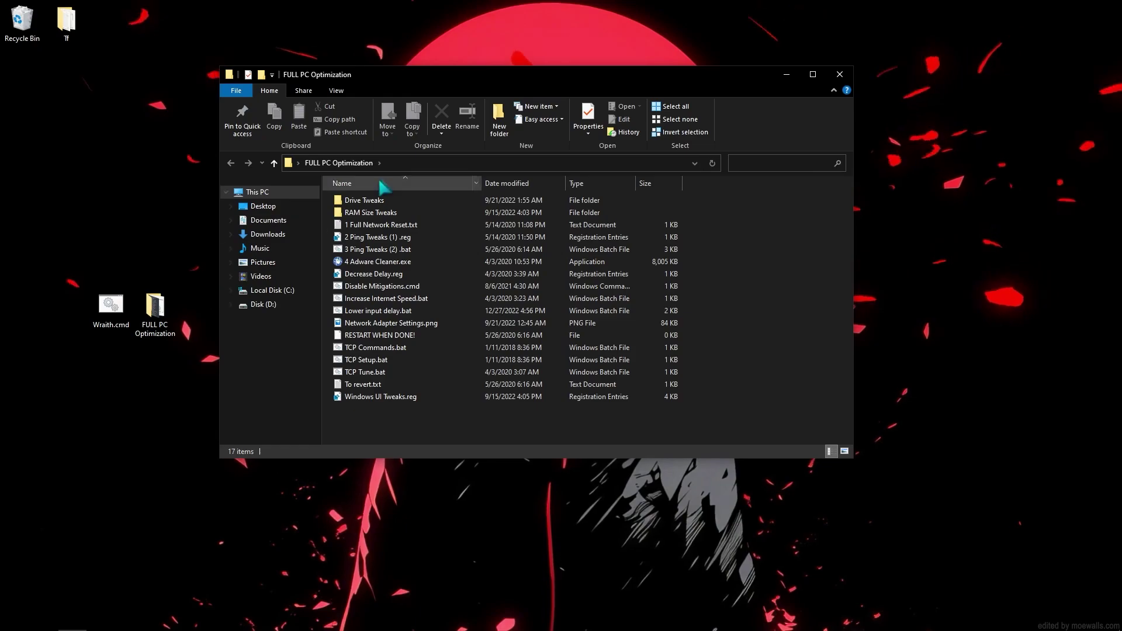
drag(463, 82, 541, 167)
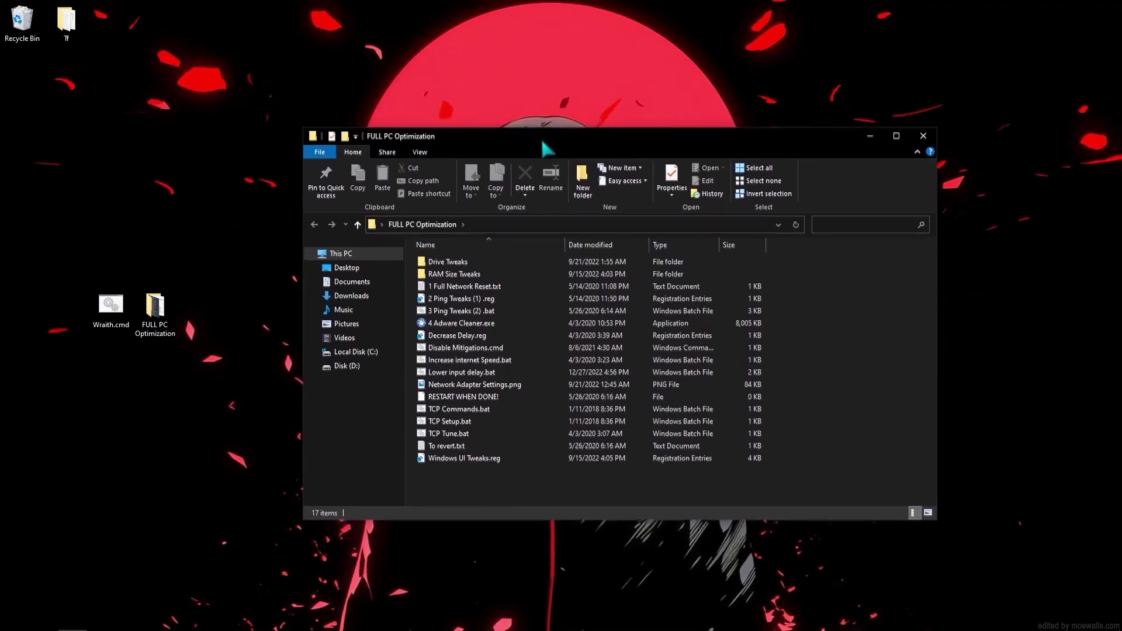
right_click(482, 621)
click(526, 574)
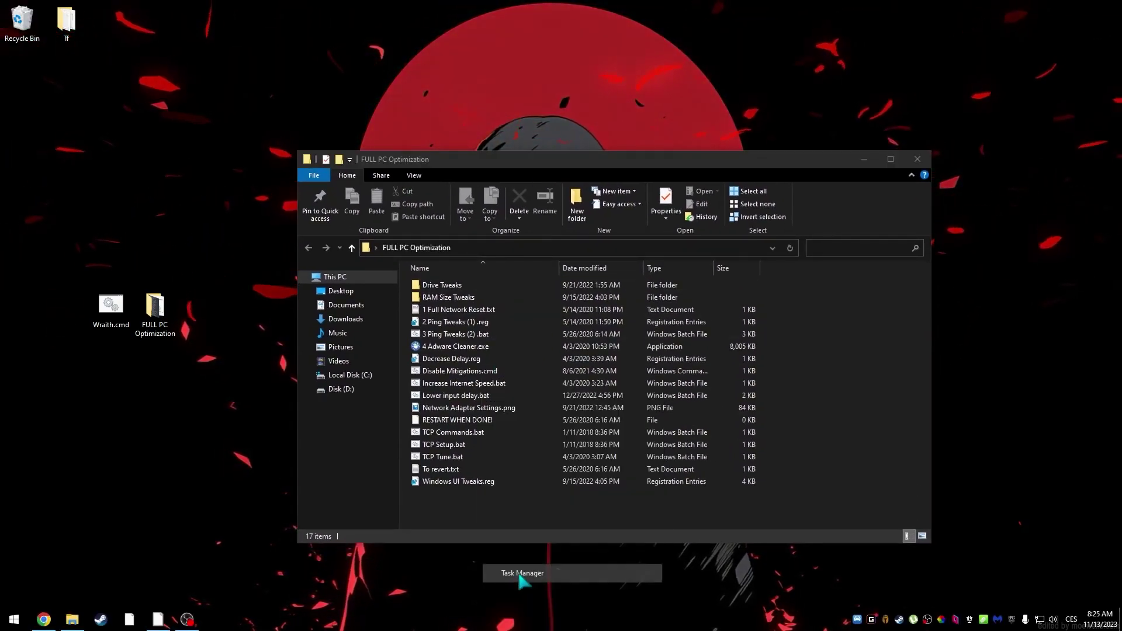
click(633, 200)
drag(659, 176, 730, 170)
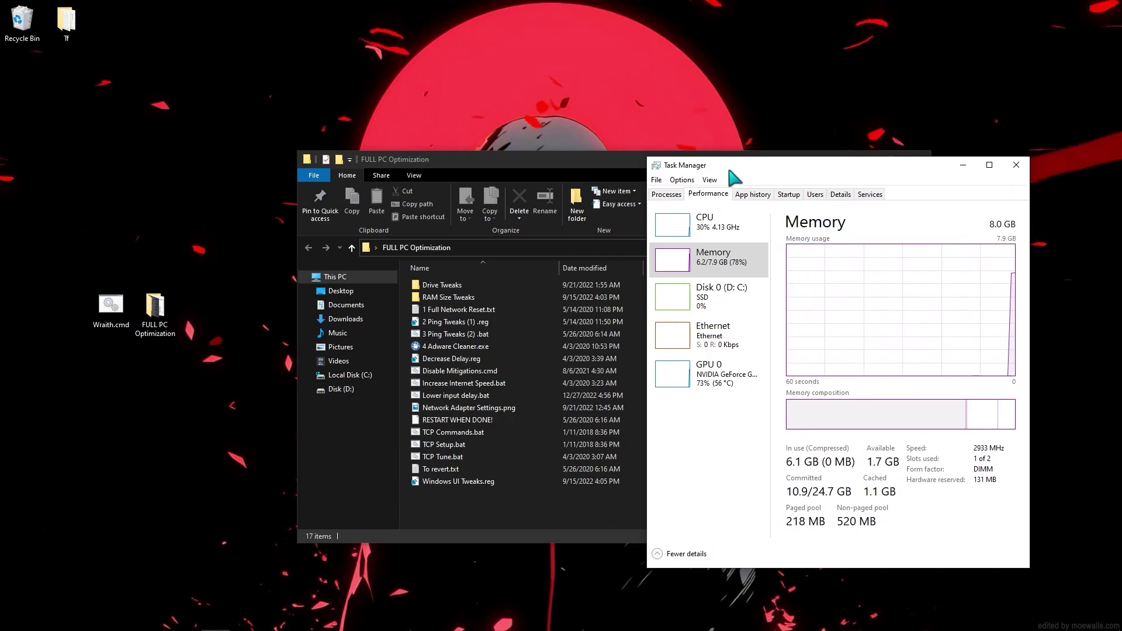
Merge Disable Hibernation 2.reg from the nested Drive Tweaks folder into the registry.
double_click(455, 290)
double_click(454, 287)
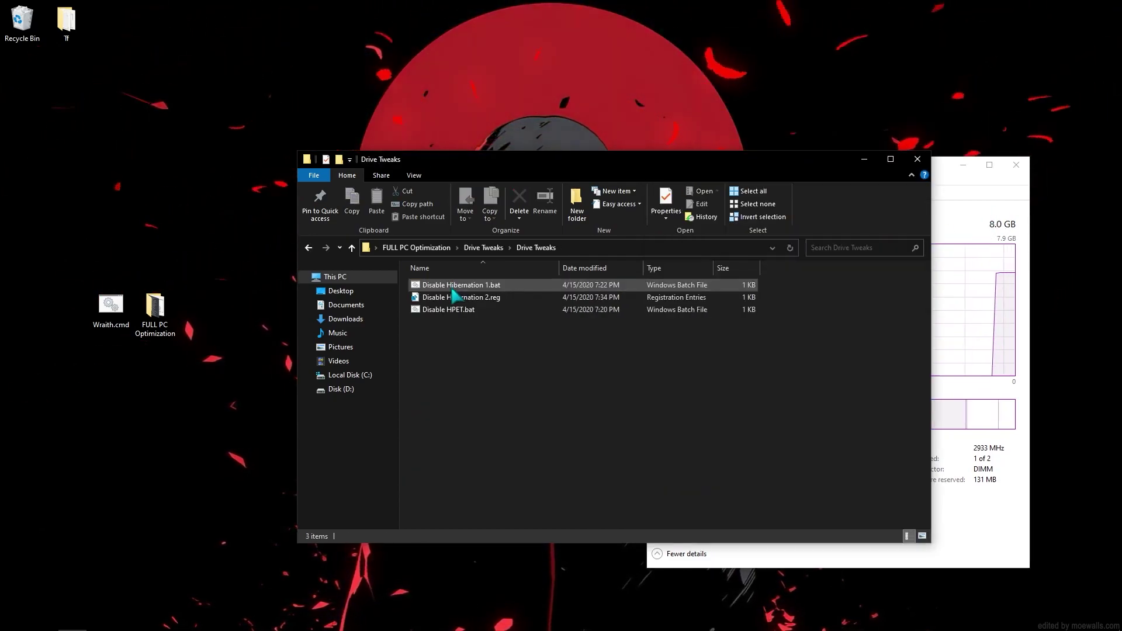
double_click(454, 297)
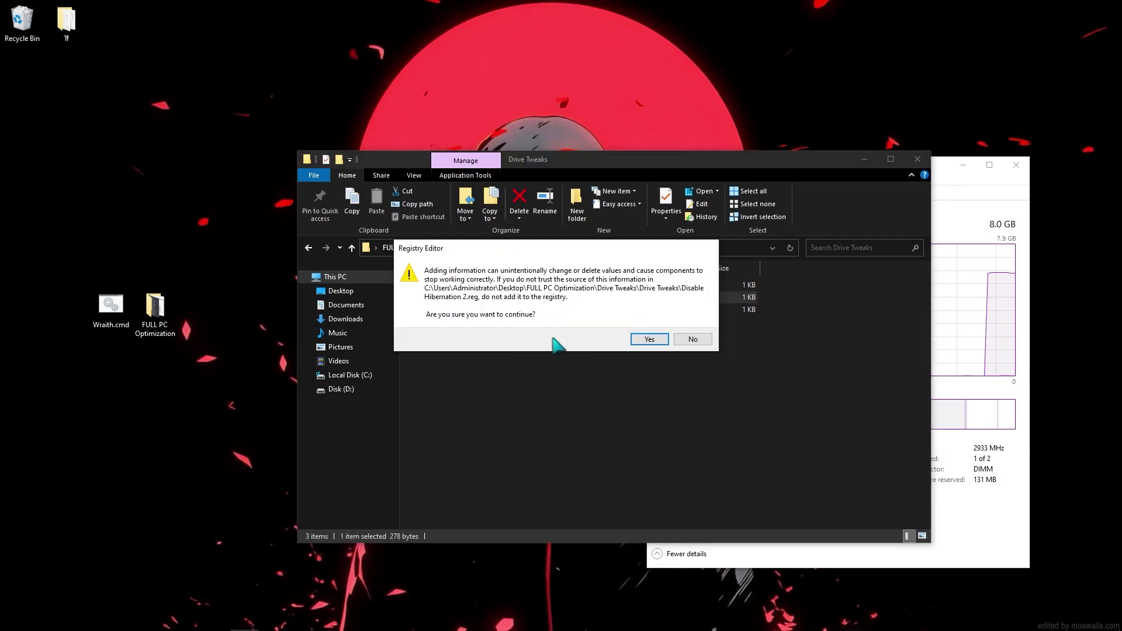
click(651, 340)
click(692, 328)
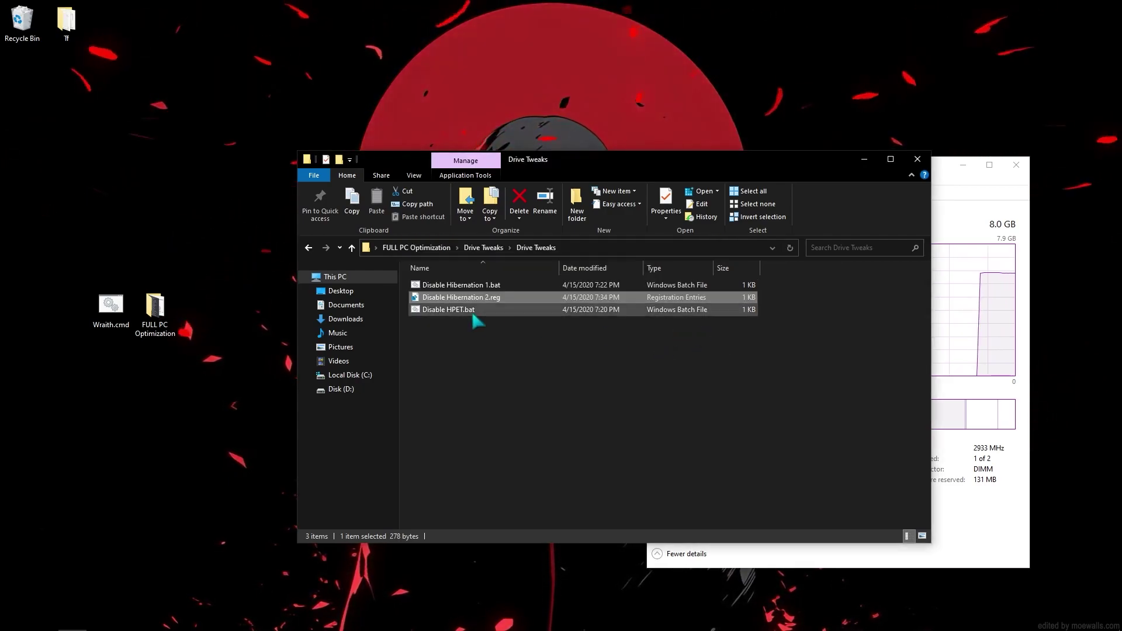
Check the tweak files in the HDD and SSD subfolders of Drive Tweaks and return to the FULL PC Optimization folder.
key(alt+Left)
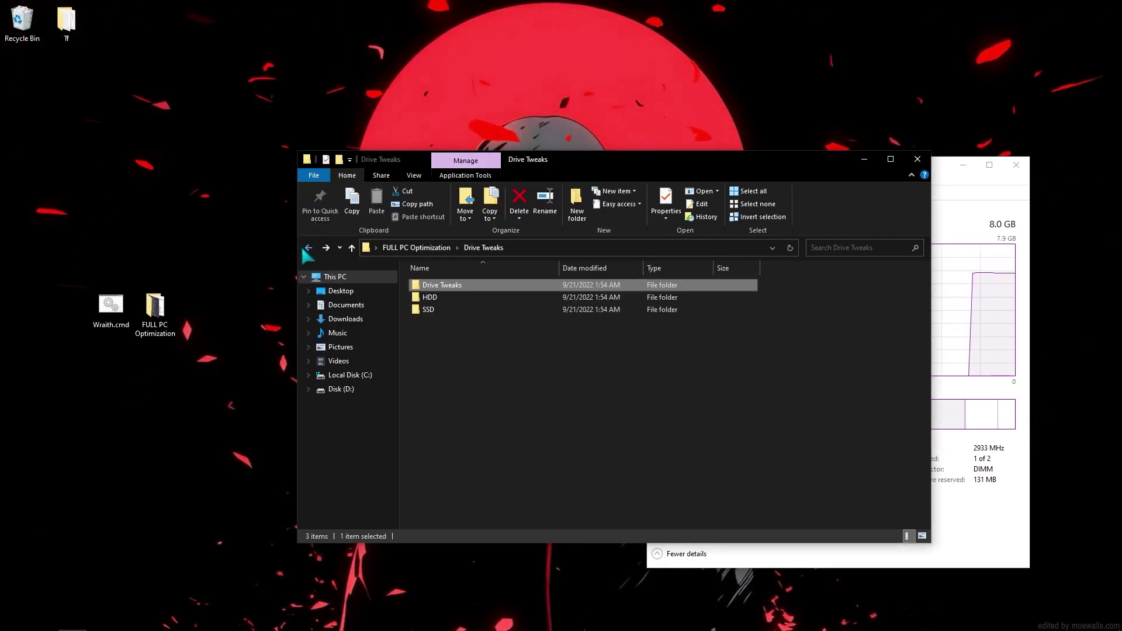
double_click(435, 297)
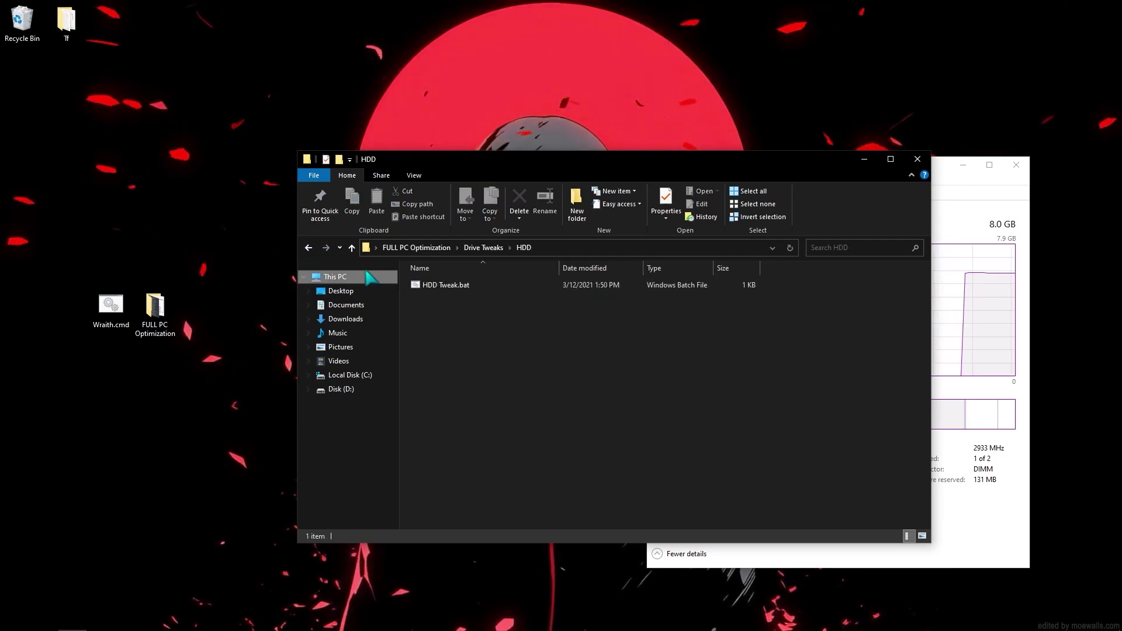
click(308, 248)
double_click(435, 309)
click(446, 290)
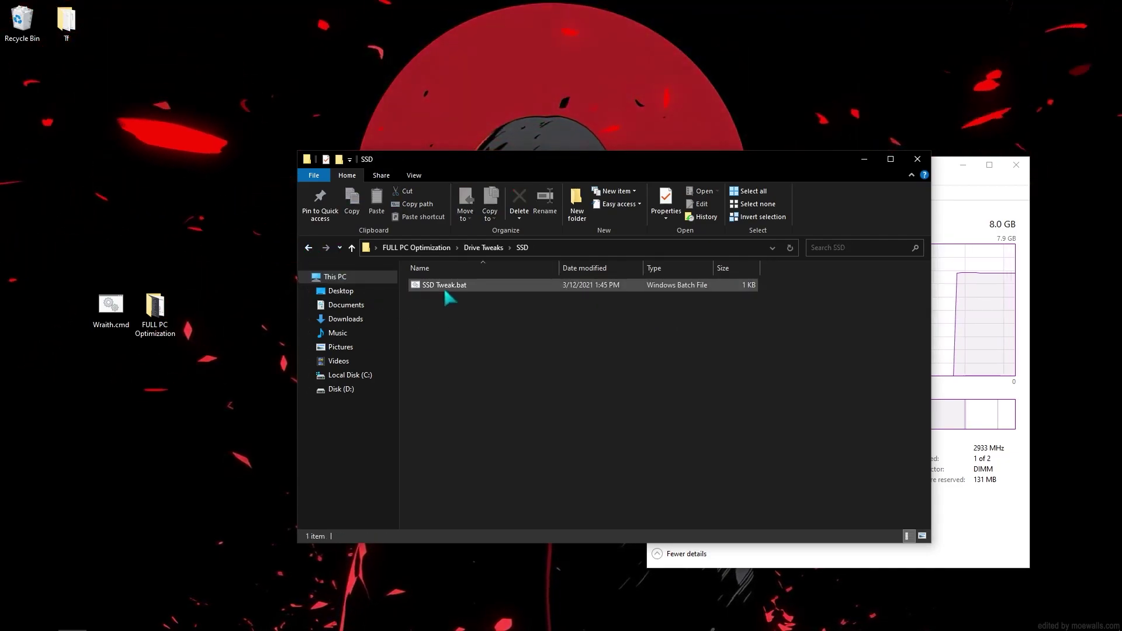
key(alt+Left)
key(alt+Left)
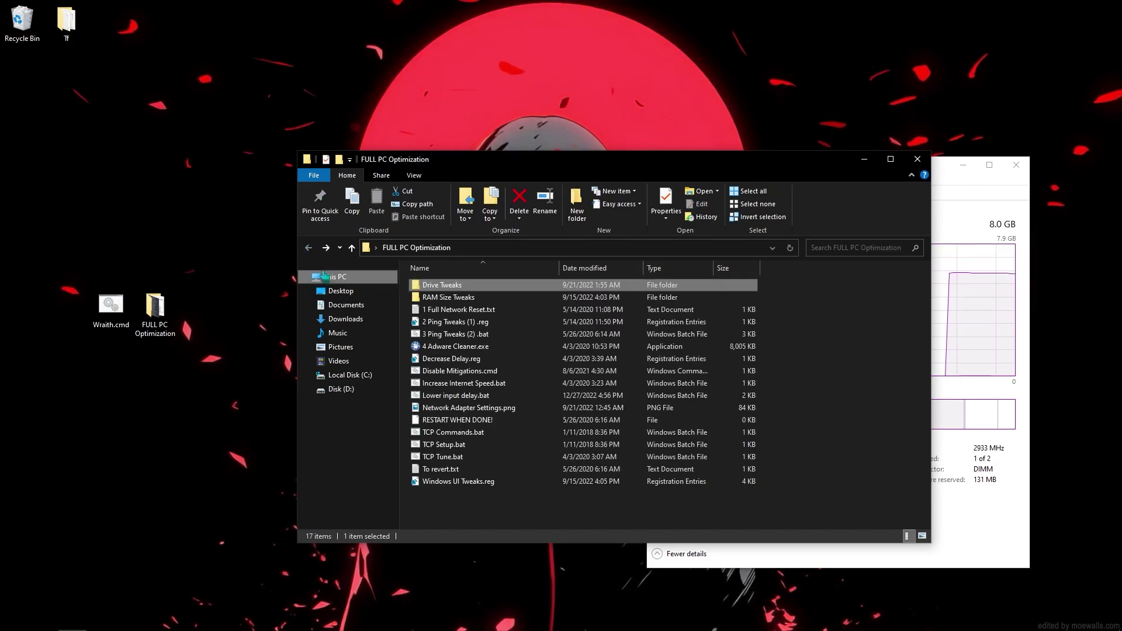
Merge 8GB Ram.reg from the RAM Size Tweaks folder into the registry to match the installed memory in Task Manager.
double_click(456, 298)
drag(551, 172, 397, 157)
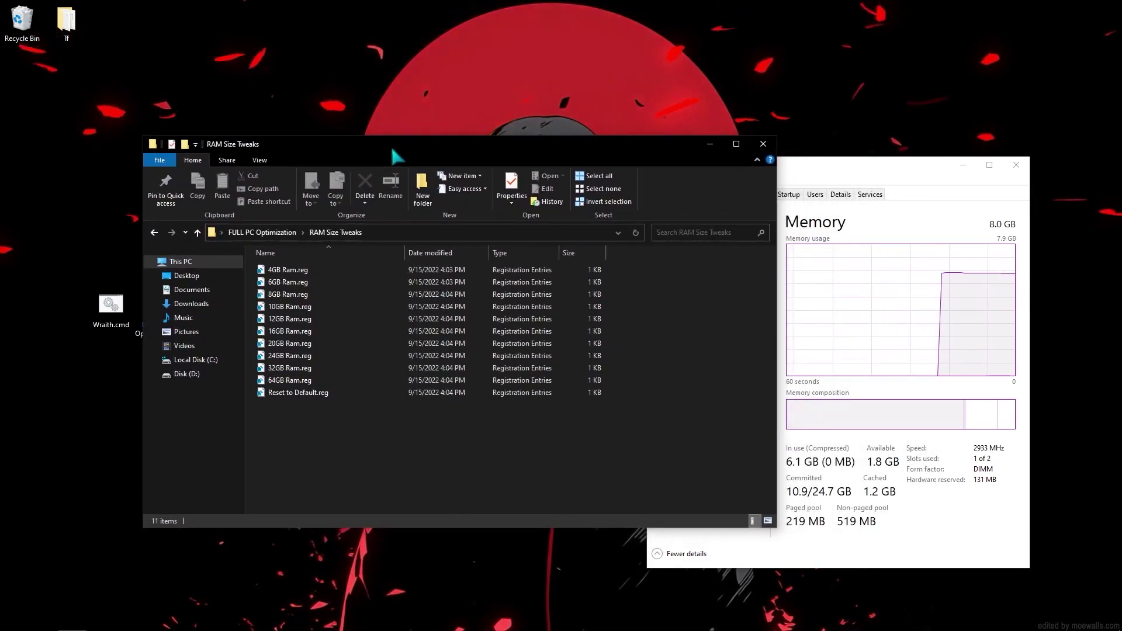
drag(294, 433, 335, 416)
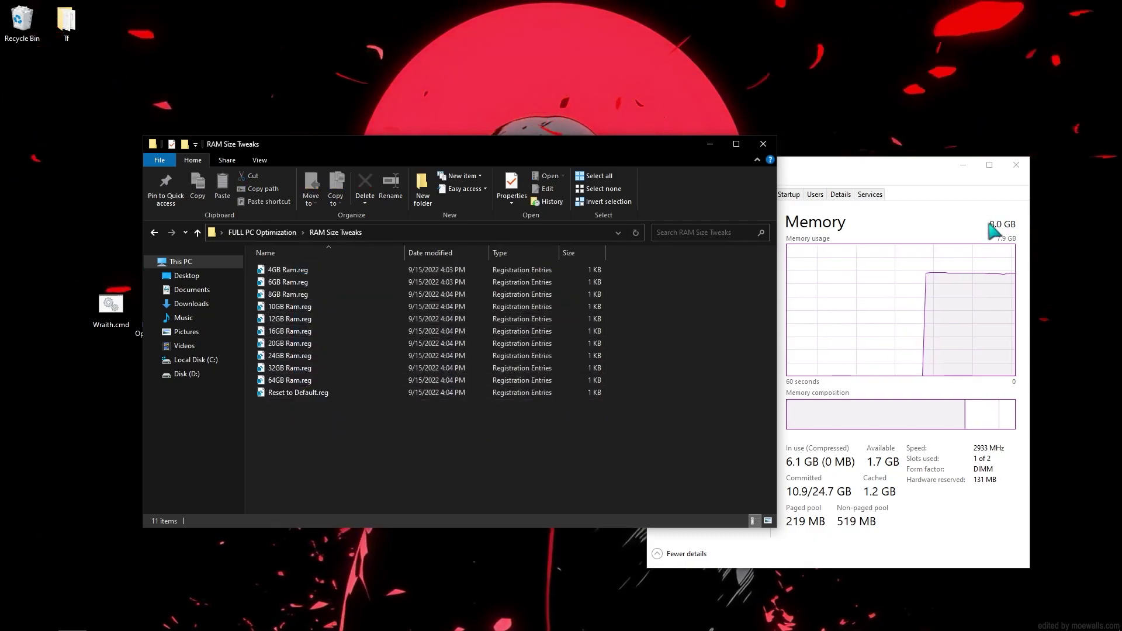
double_click(292, 294)
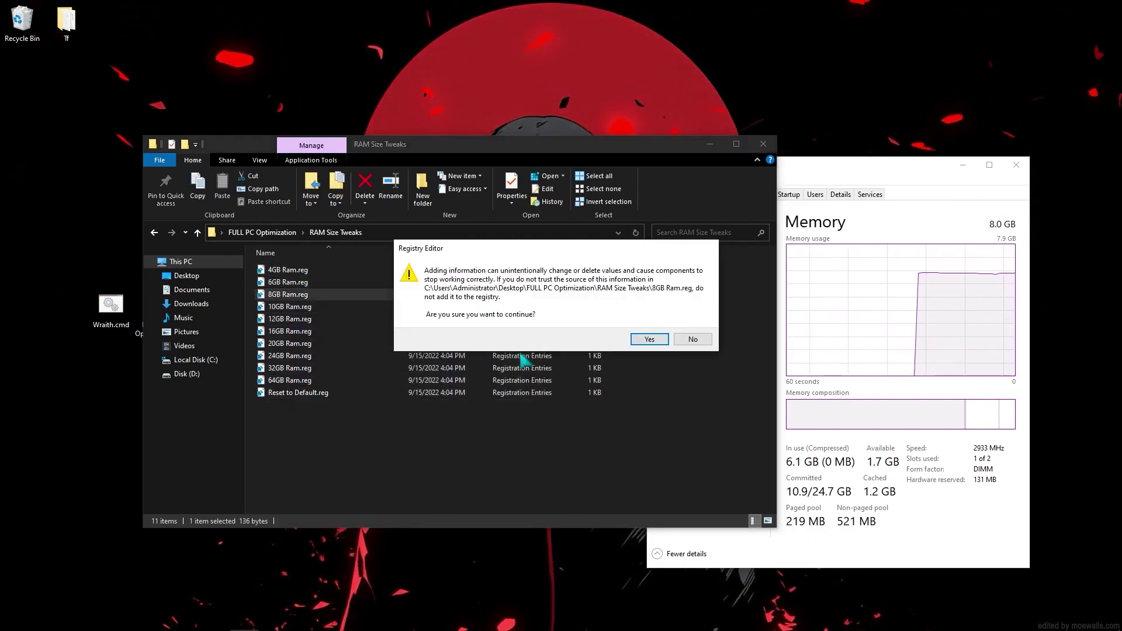
click(649, 339)
click(704, 321)
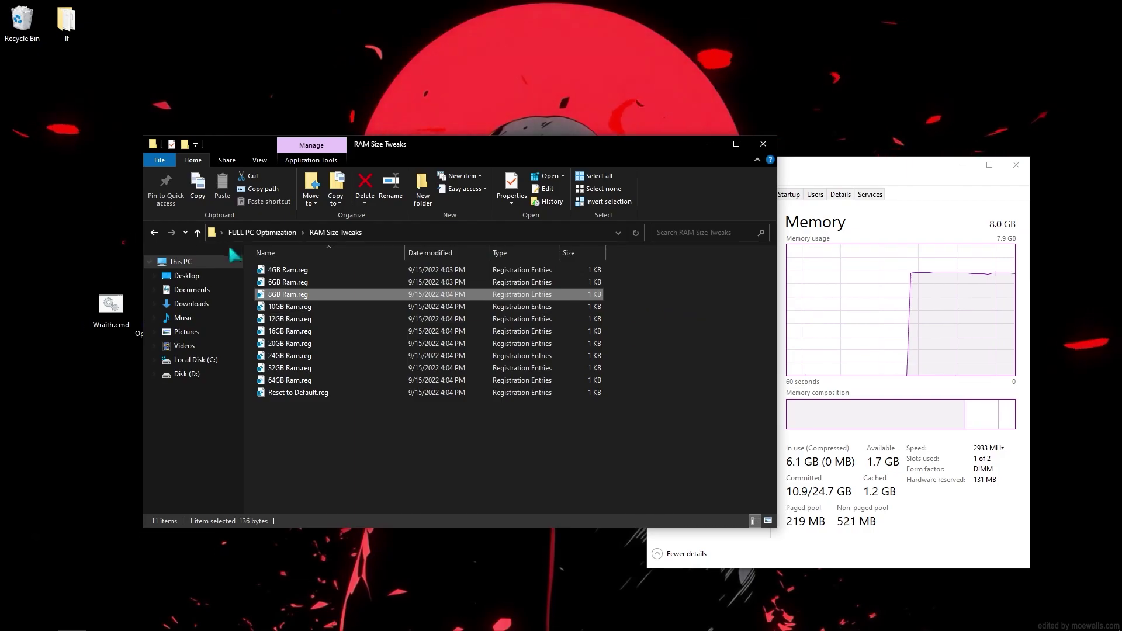
Back in FULL PC Optimization, merge 2 Ping Tweaks (1) .reg into the registry and run 3 Ping Tweaks (2) .bat.
click(154, 232)
double_click(292, 305)
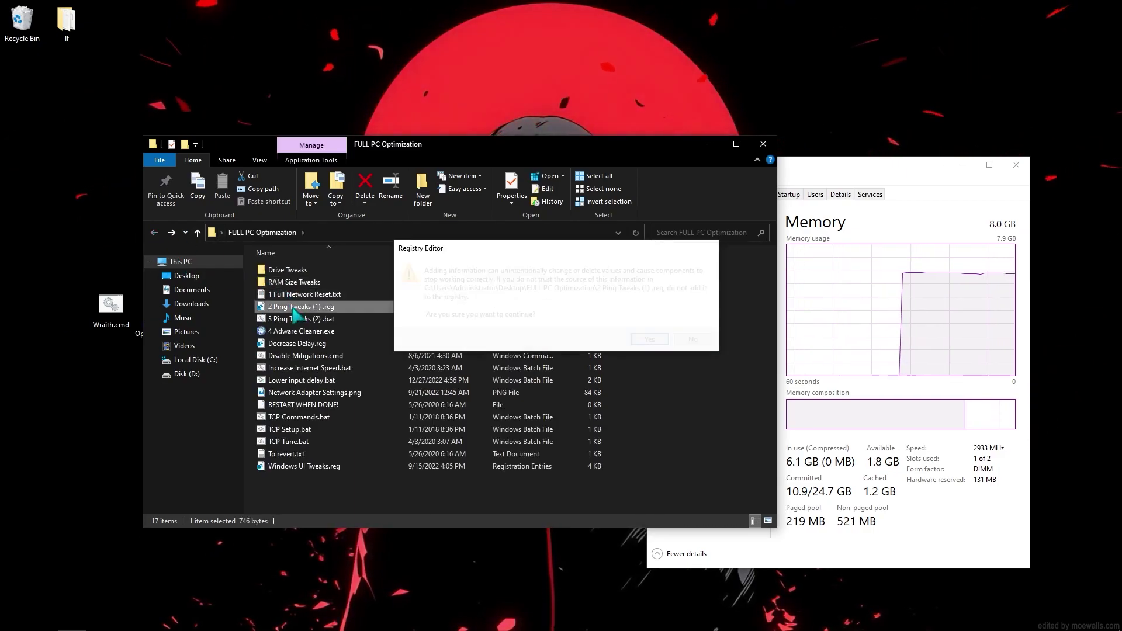
click(649, 339)
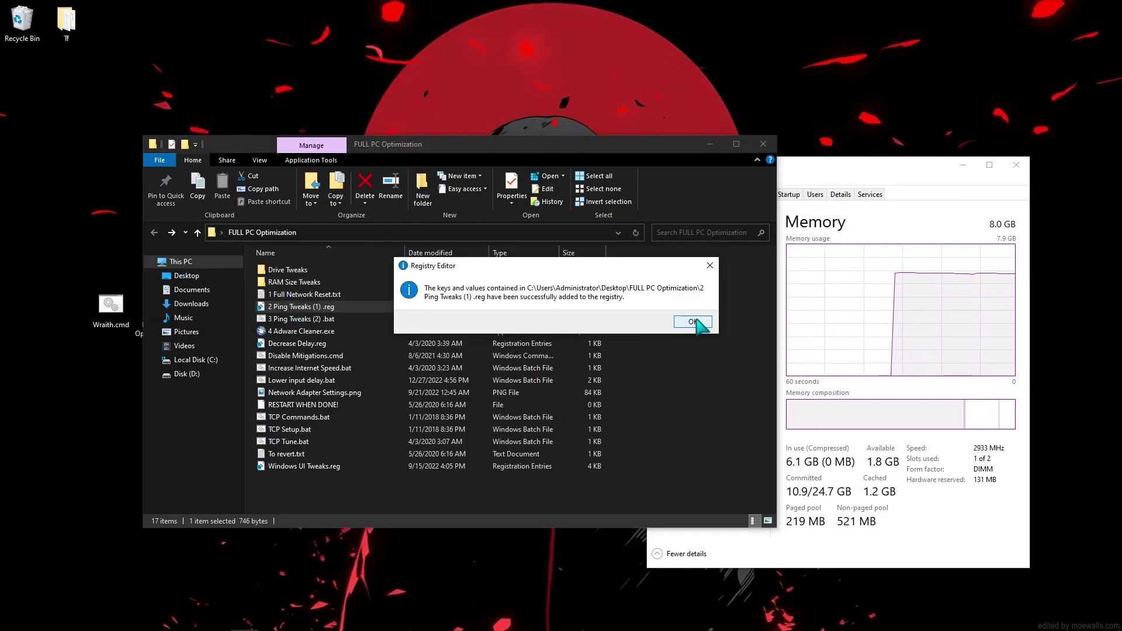
click(692, 322)
double_click(300, 319)
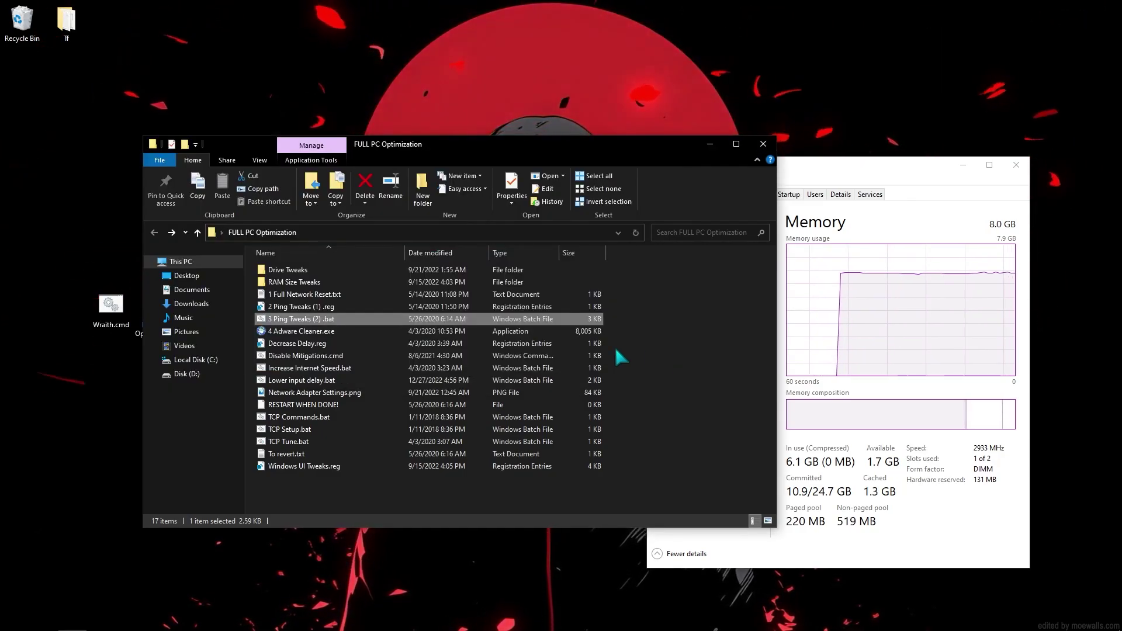
Merge Decrease Delay.reg from the FULL PC Optimization folder into the registry.
double_click(286, 344)
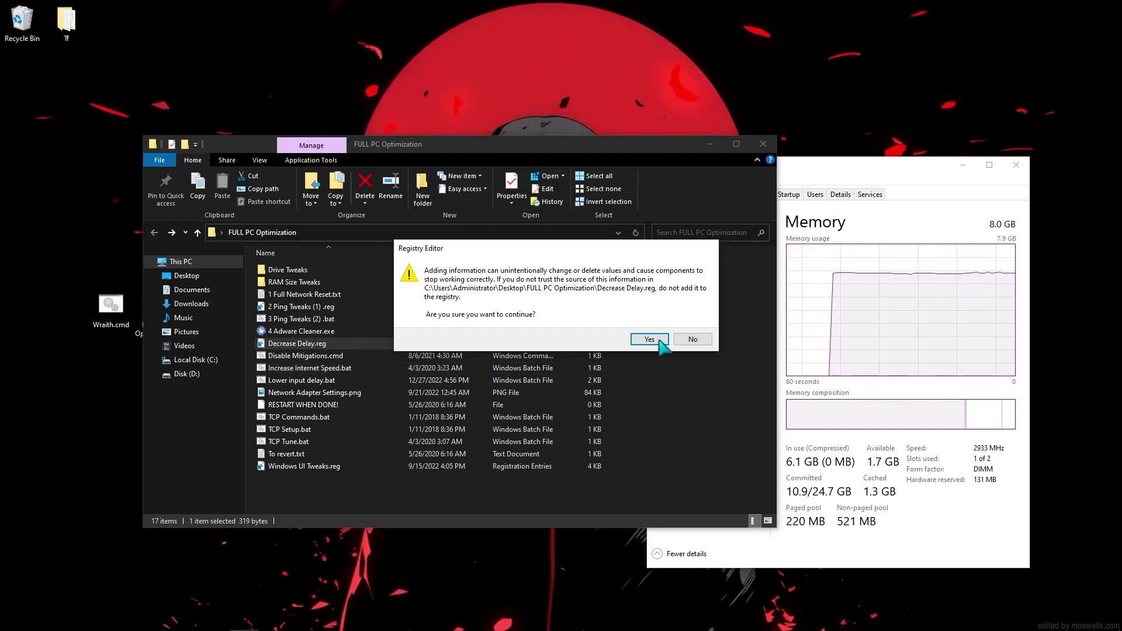
click(701, 336)
click(693, 322)
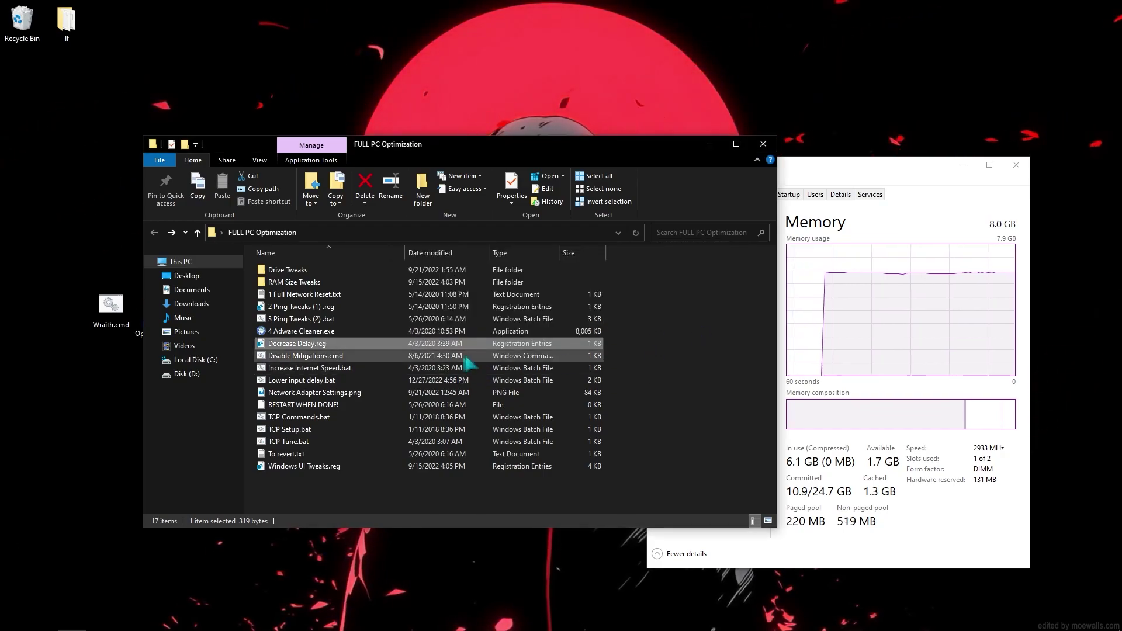
Run Disable Mitigations.cmd and Increase Internet Speed.bat, acknowledging the DLL registration message.
double_click(290, 357)
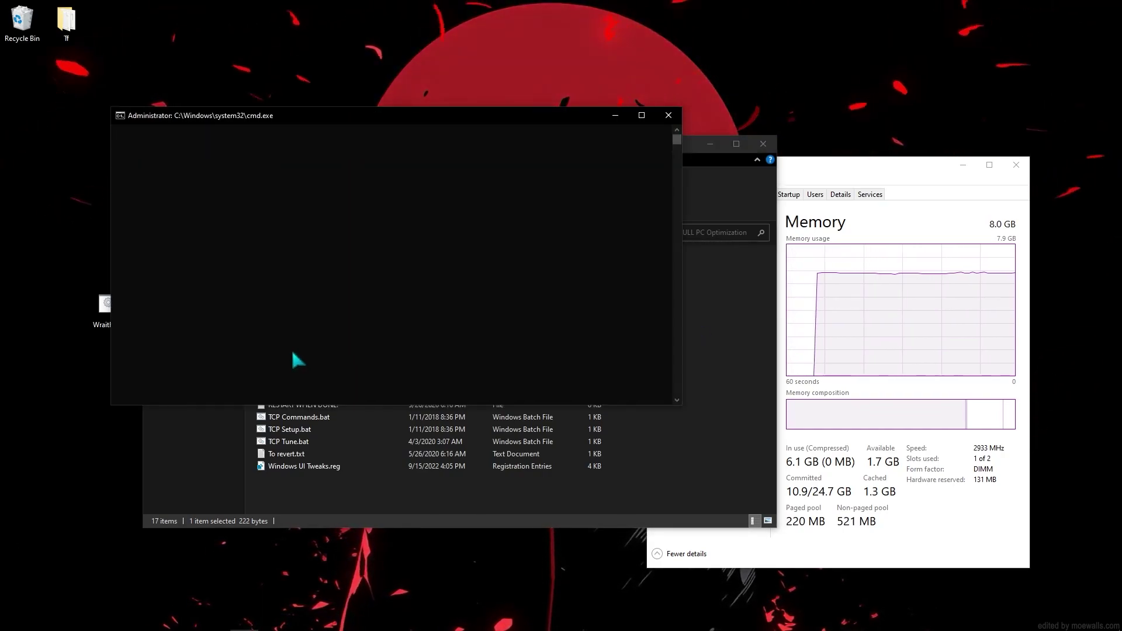
key(Return)
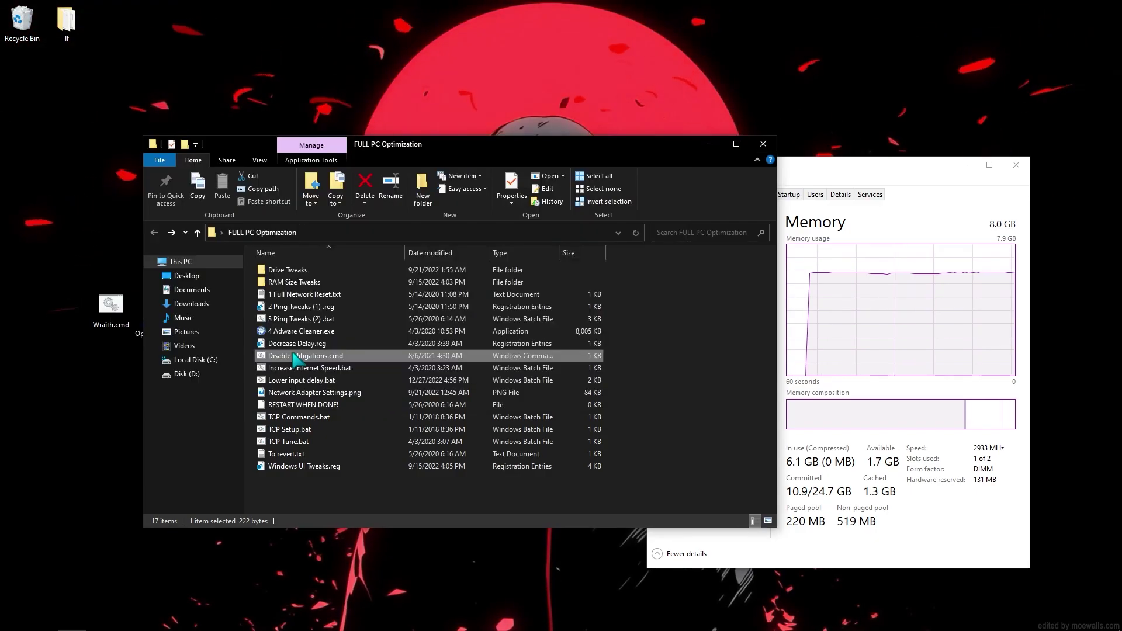
double_click(294, 369)
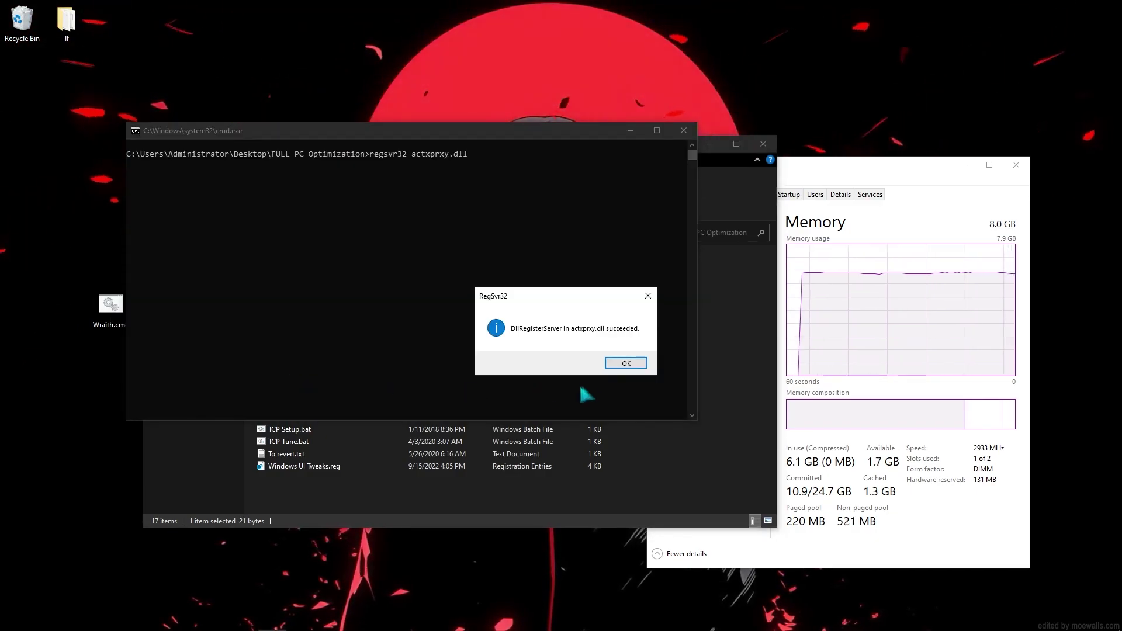
click(626, 362)
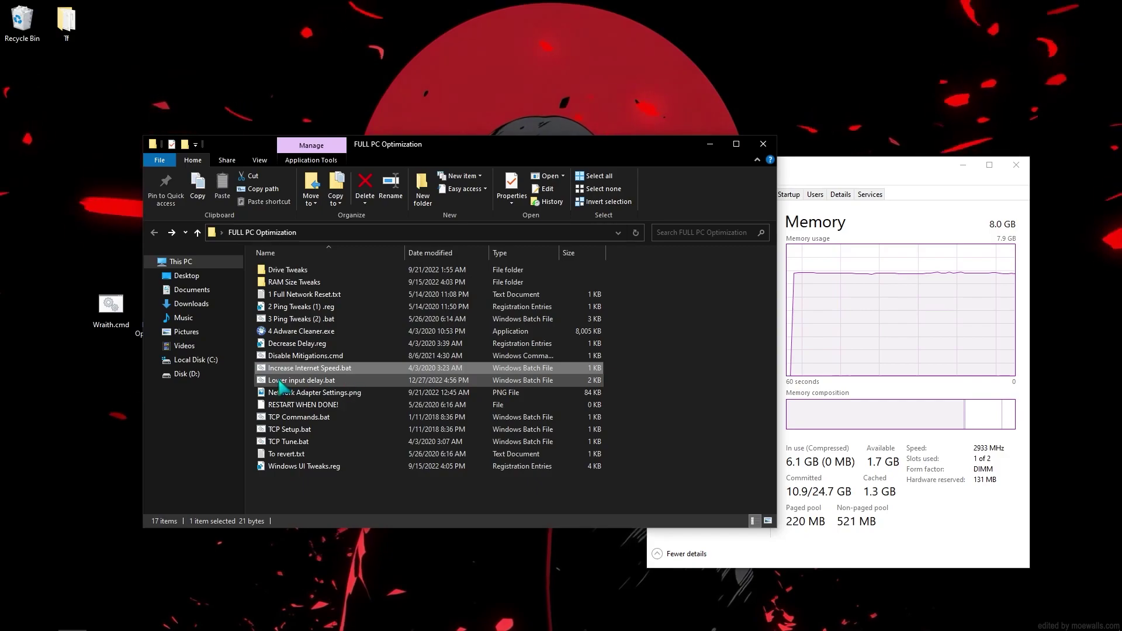
Run Lower input delay.bat and the three TCP batch files: TCP Commands, TCP Setup and TCP Tune.
double_click(281, 383)
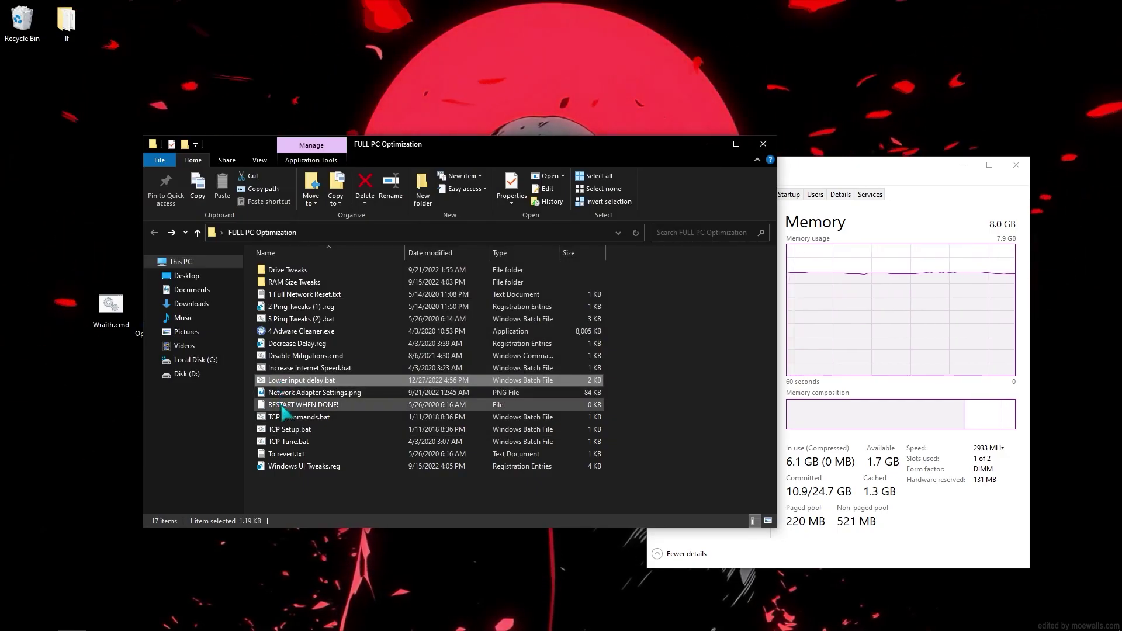
double_click(286, 417)
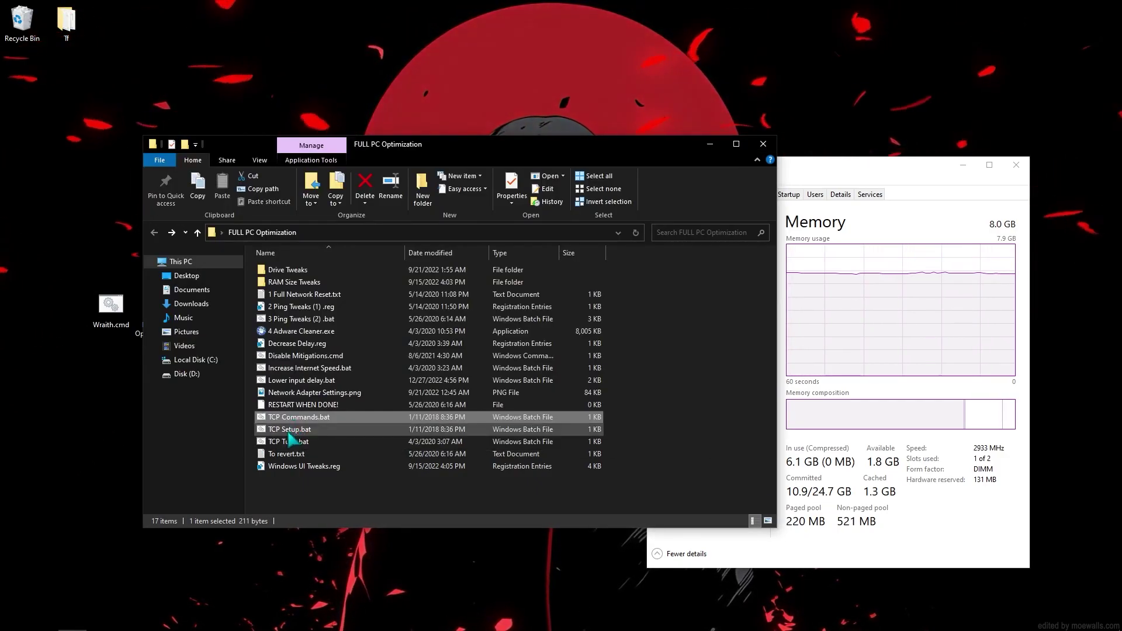
double_click(288, 432)
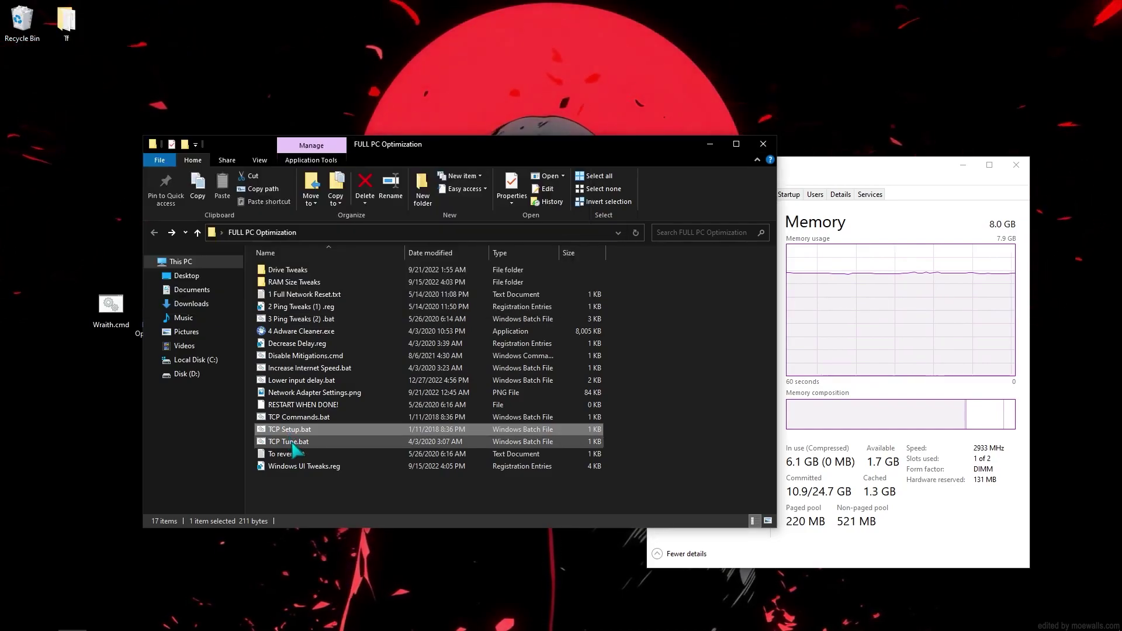
double_click(292, 442)
Merge Windows UI Tweaks.reg into the registry and close Task Manager.
double_click(305, 467)
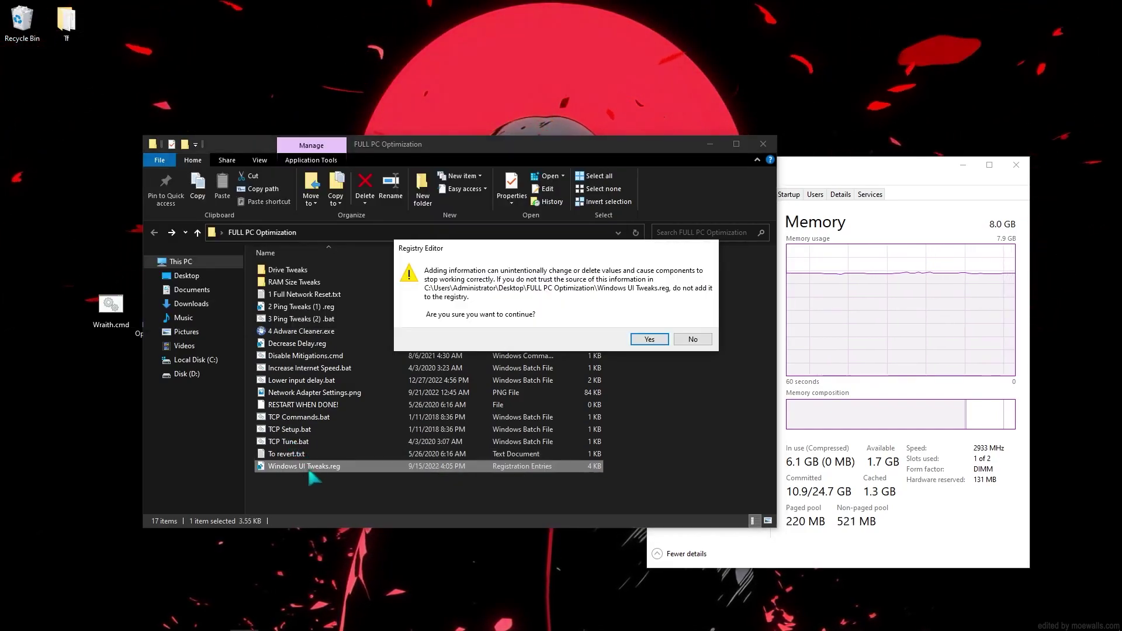
click(647, 335)
click(692, 321)
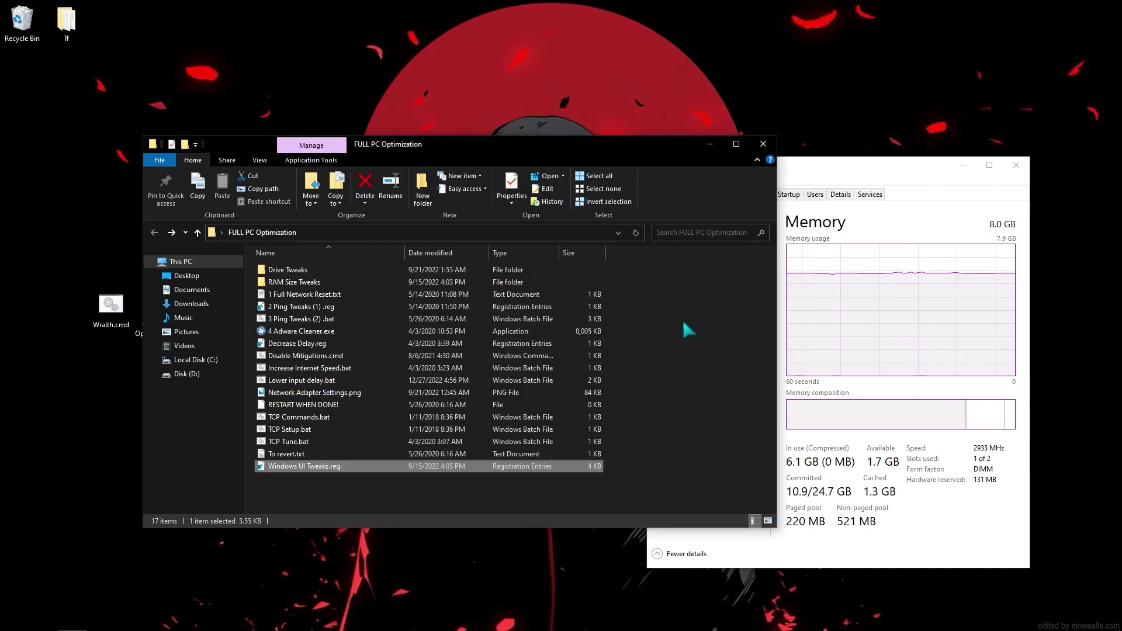
click(1020, 166)
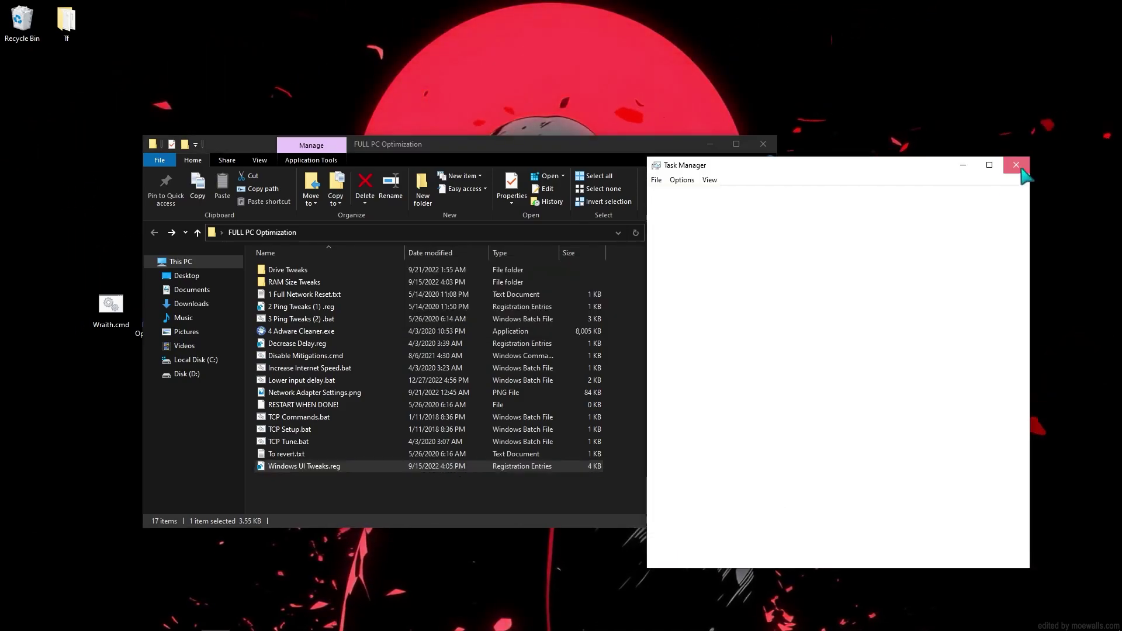
drag(588, 146, 713, 147)
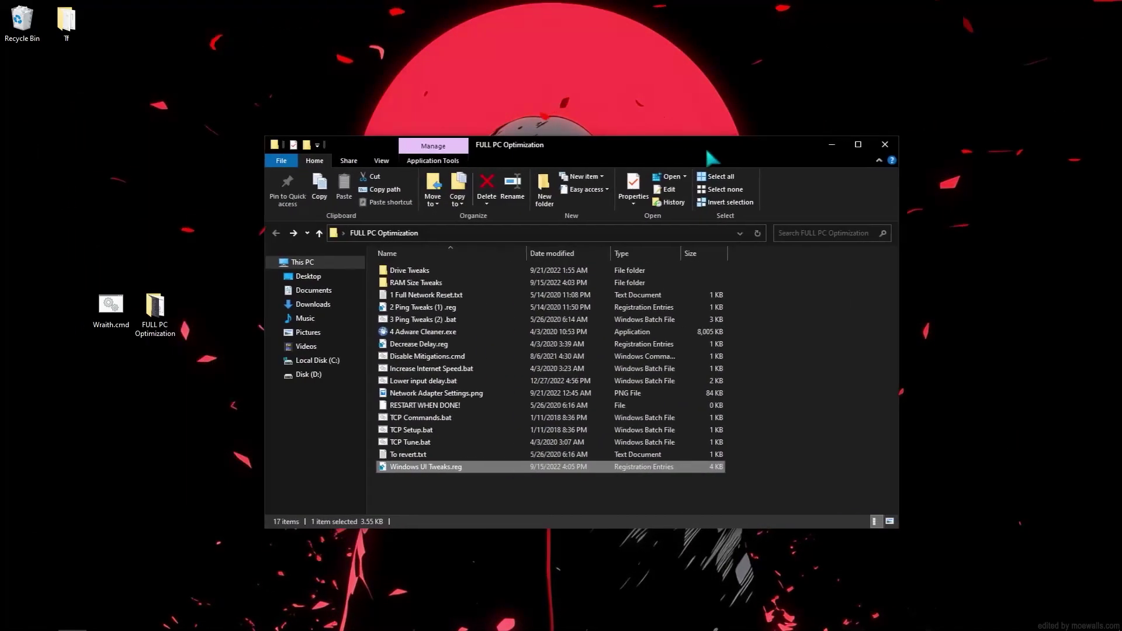
Hide file name extensions in File Explorer and open the system information window for This PC.
click(385, 161)
click(695, 189)
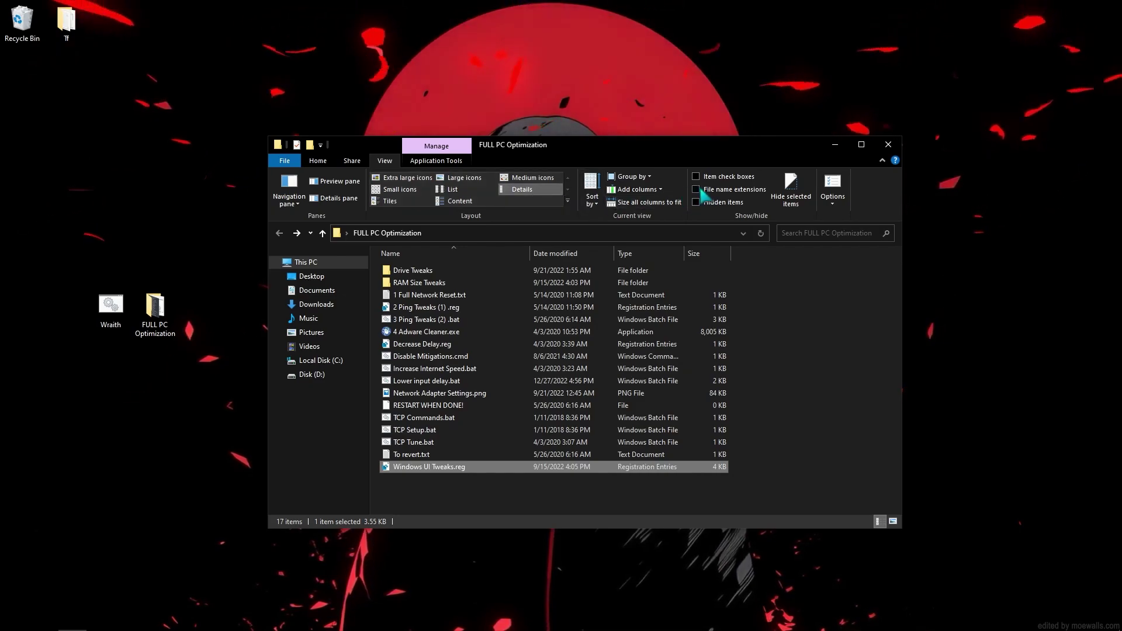
click(315, 262)
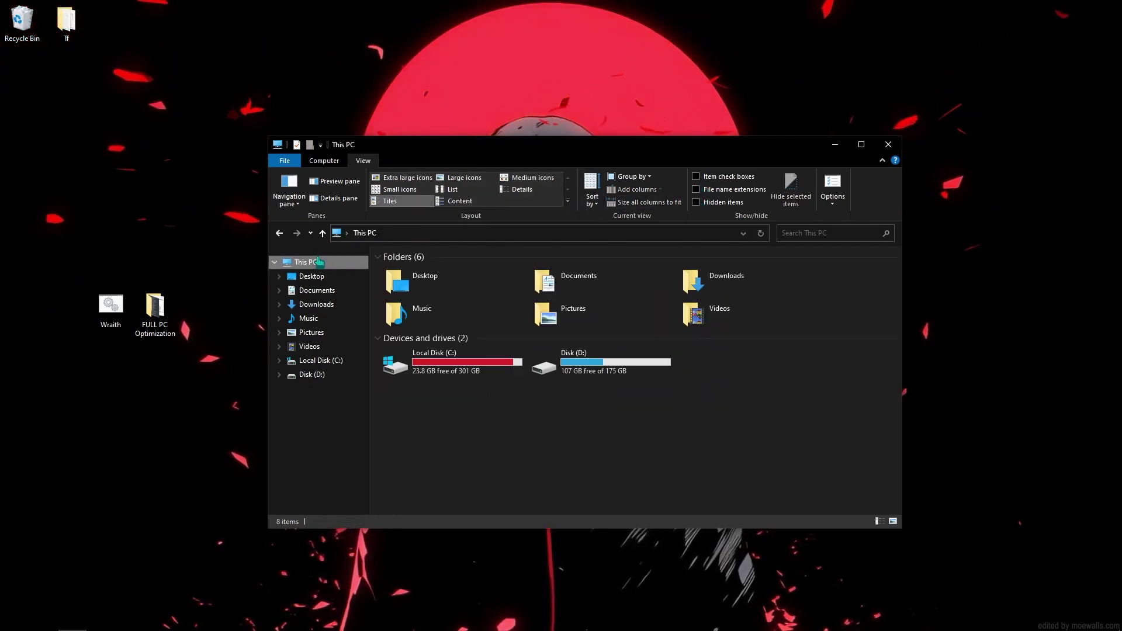
right_click(405, 406)
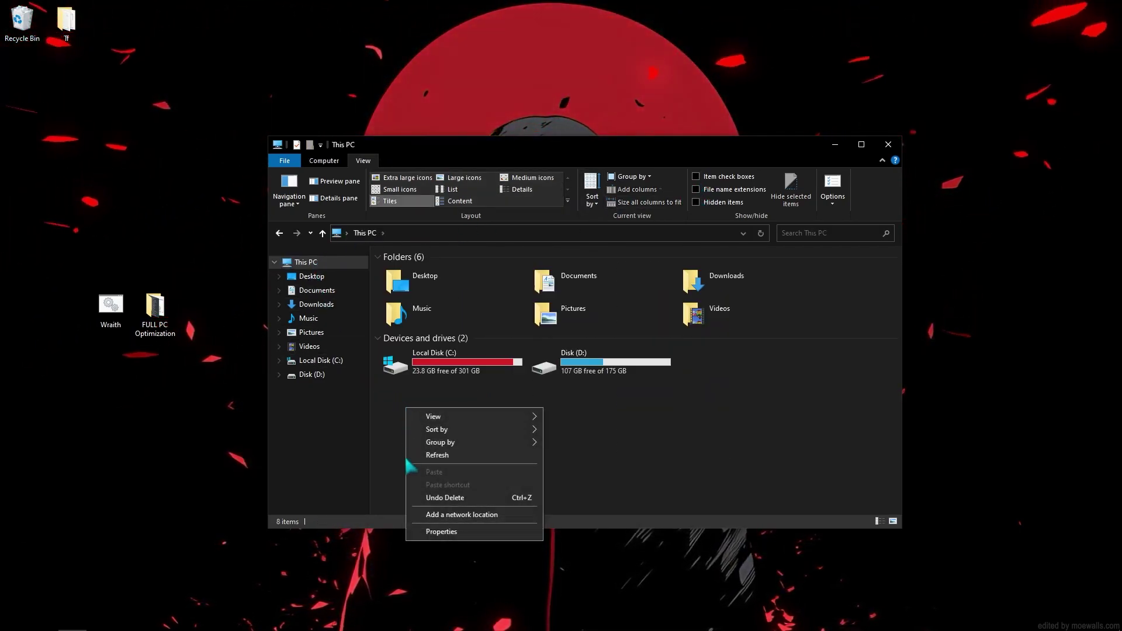
click(475, 533)
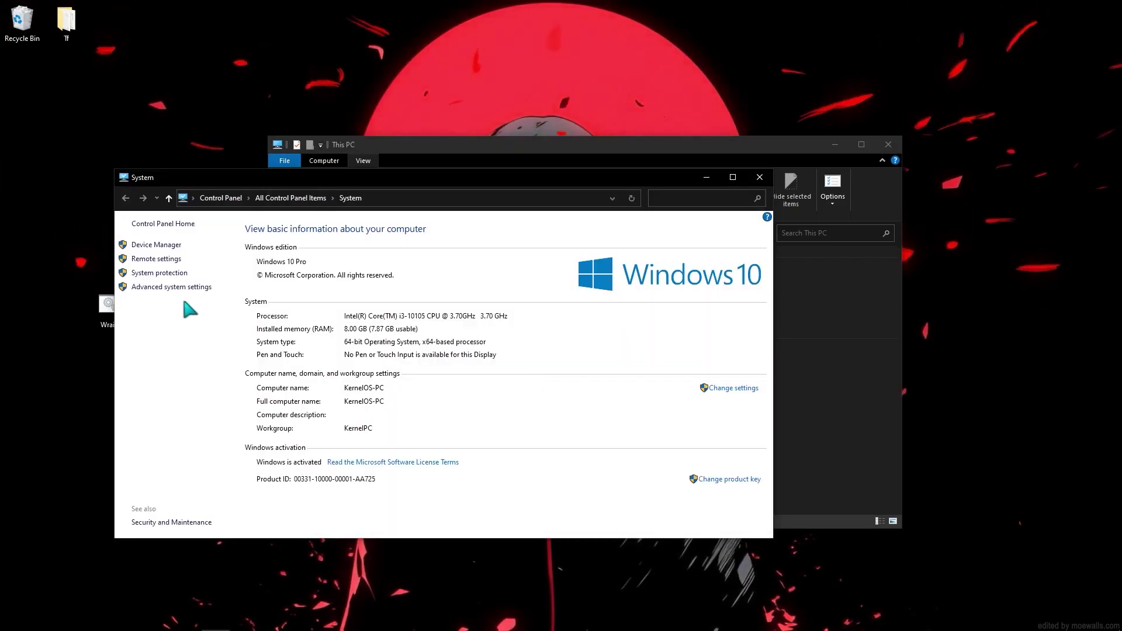
Open the performance options from the advanced system settings and choose Adjust for best performance for the visual effects.
click(182, 292)
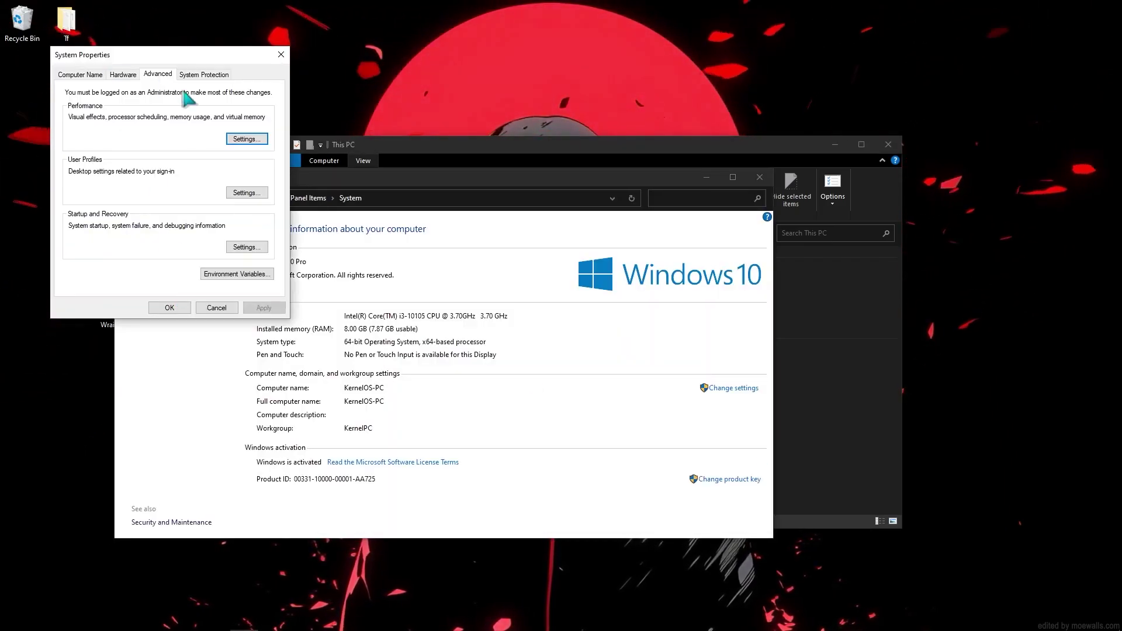
click(246, 139)
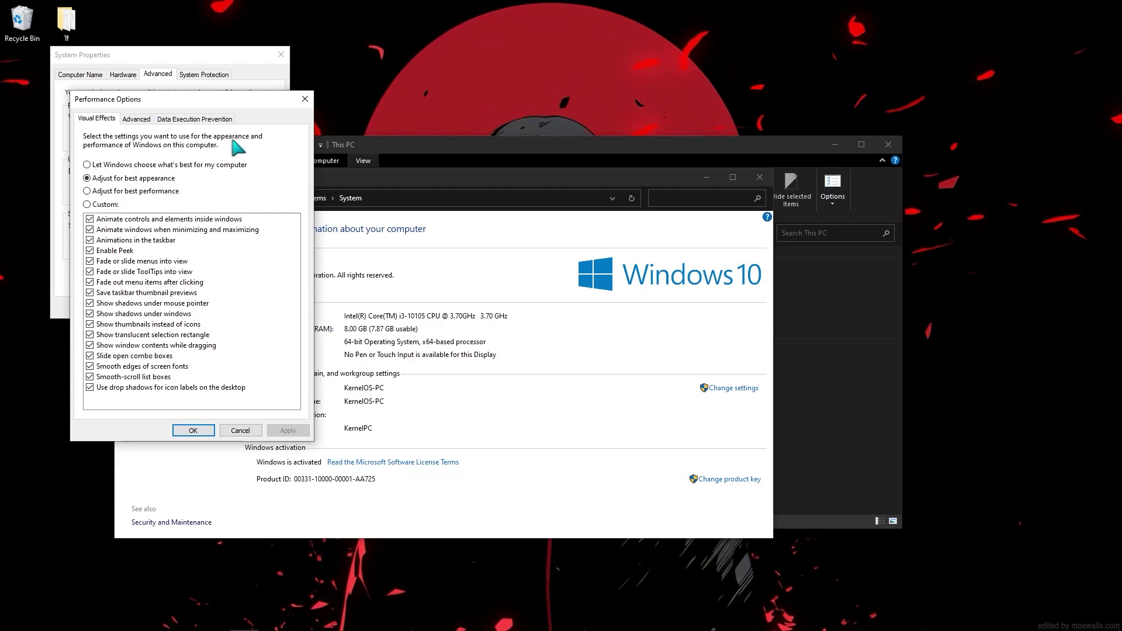
click(124, 191)
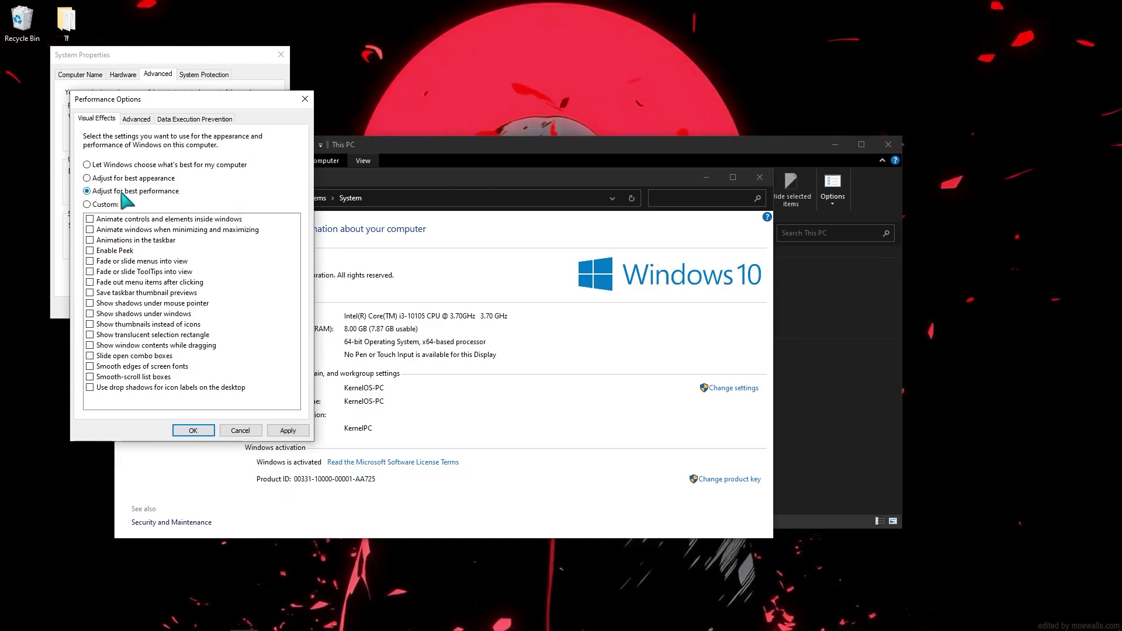
Set the maximum custom paging file size of drive C: to 12000 MB and close all system settings windows.
click(138, 119)
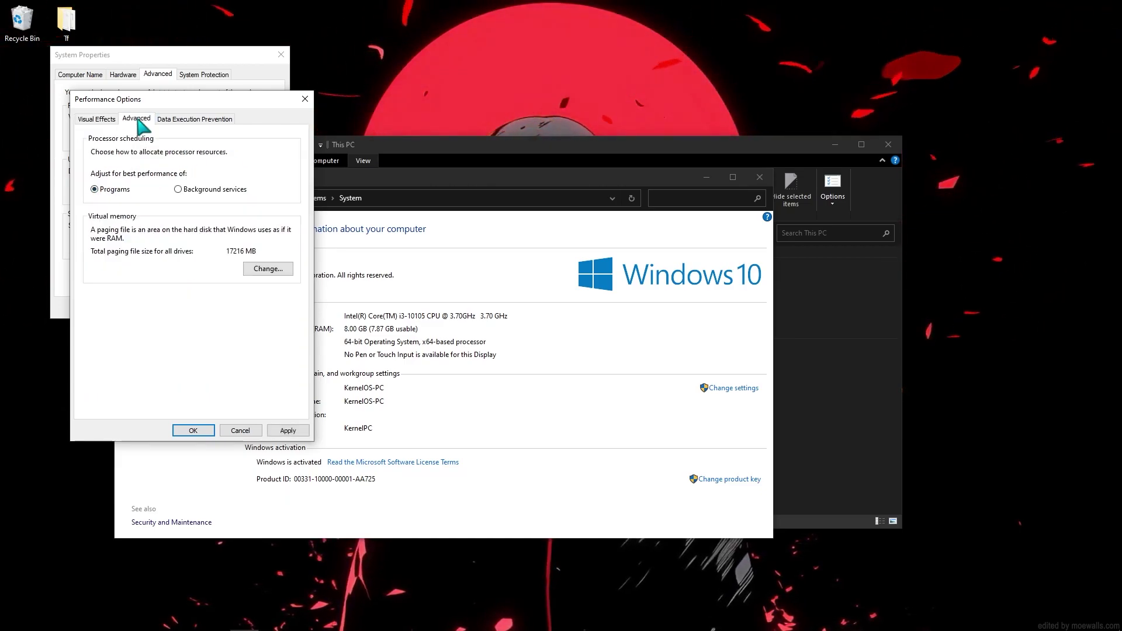
click(268, 269)
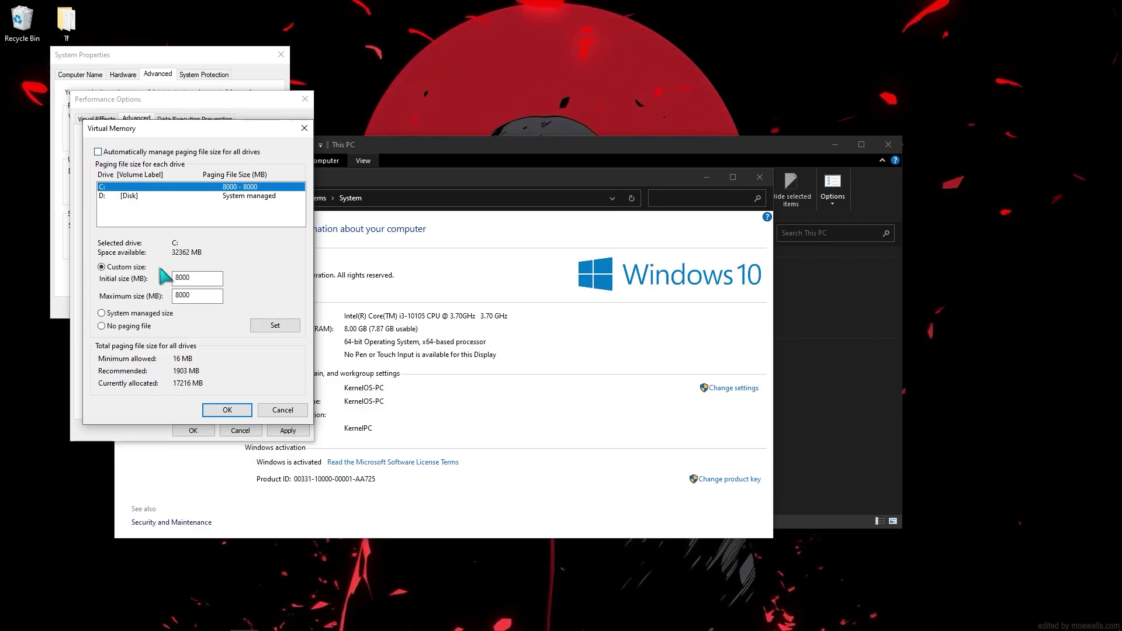
double_click(187, 296)
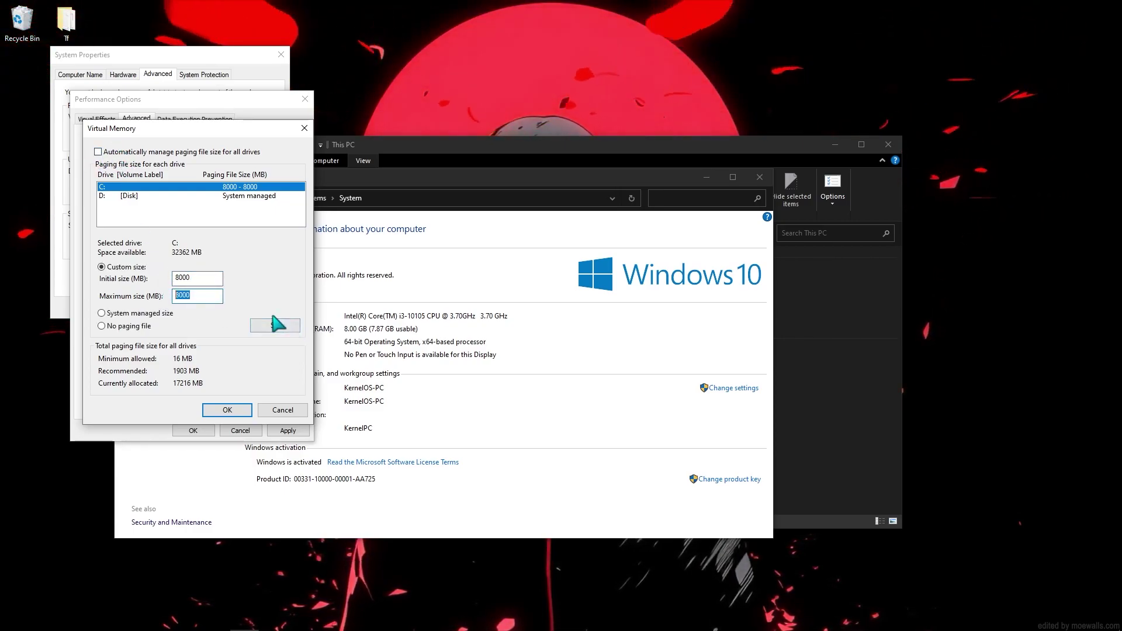
text(12000)
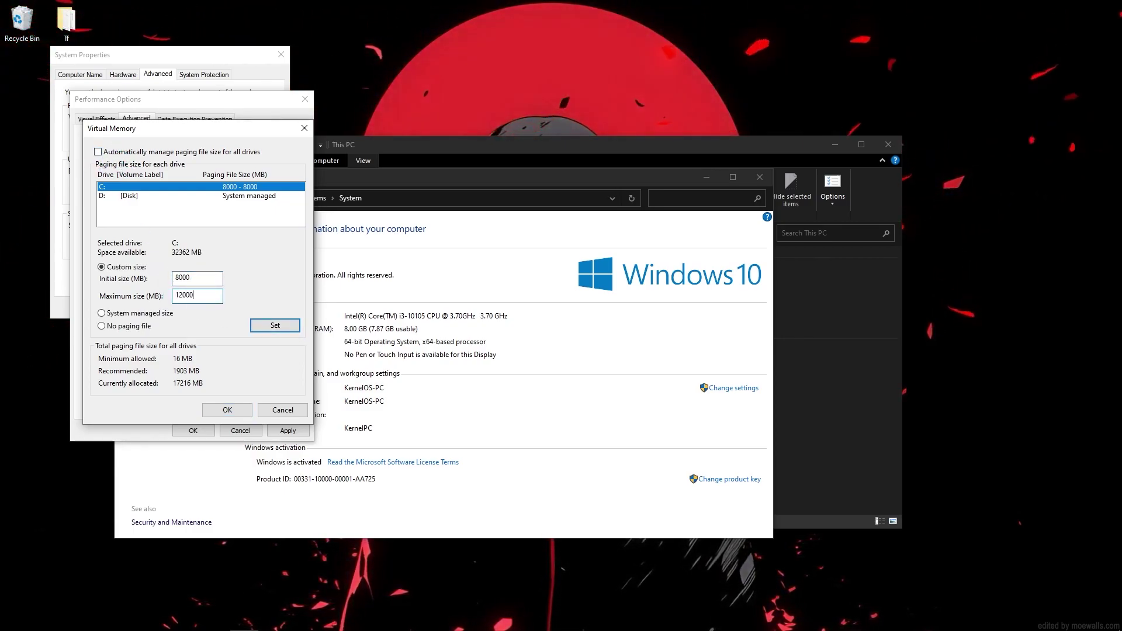
click(279, 325)
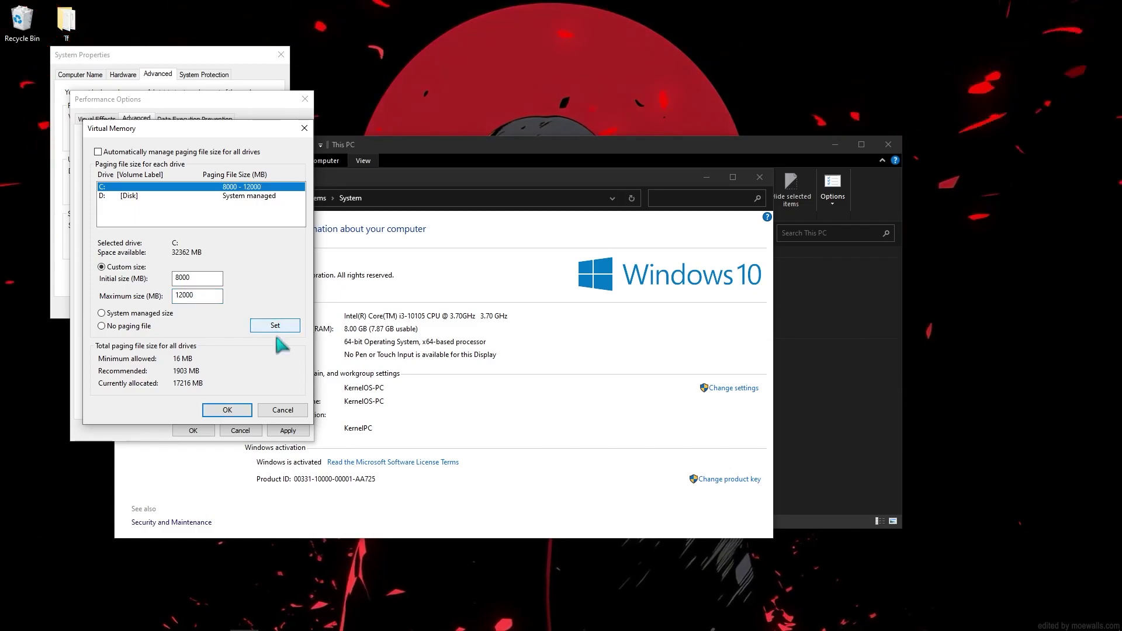
click(231, 411)
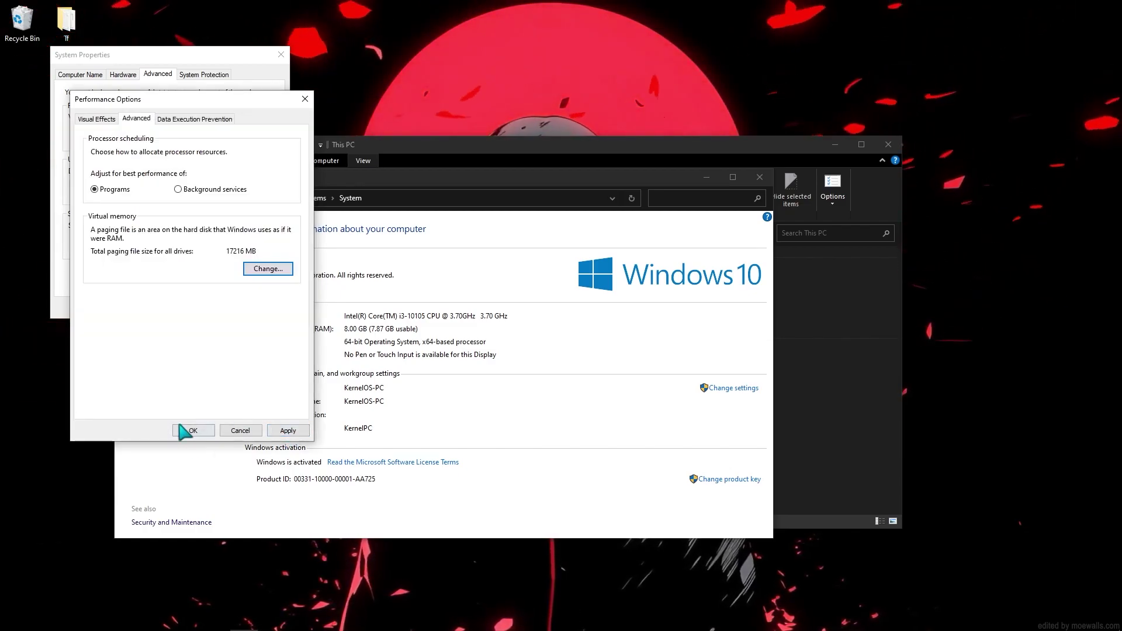
click(305, 100)
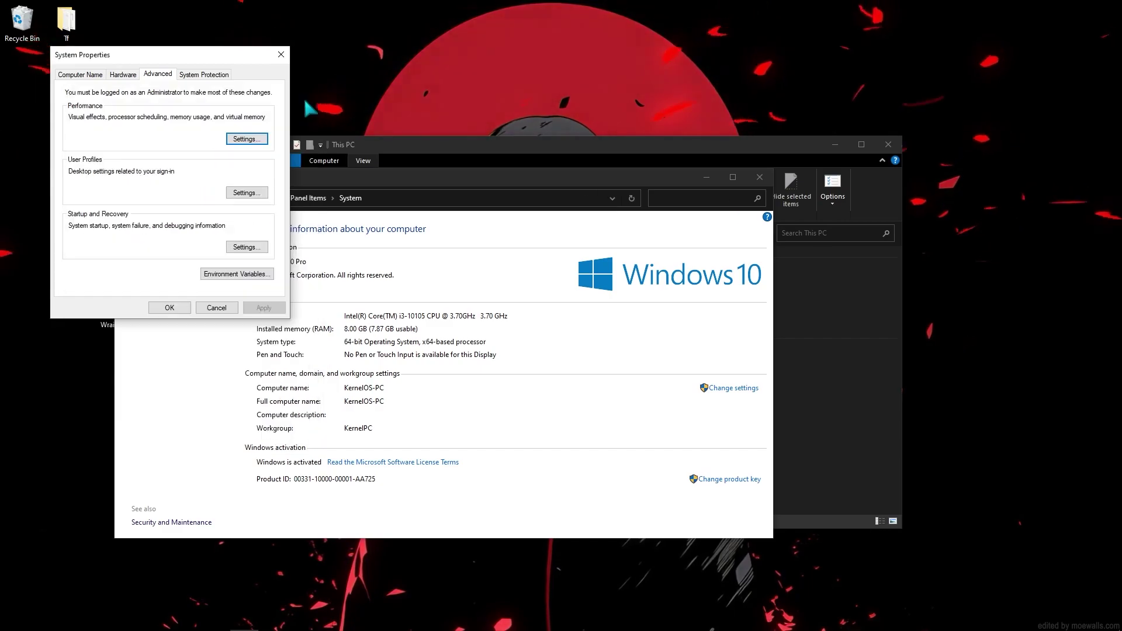
click(281, 54)
click(759, 177)
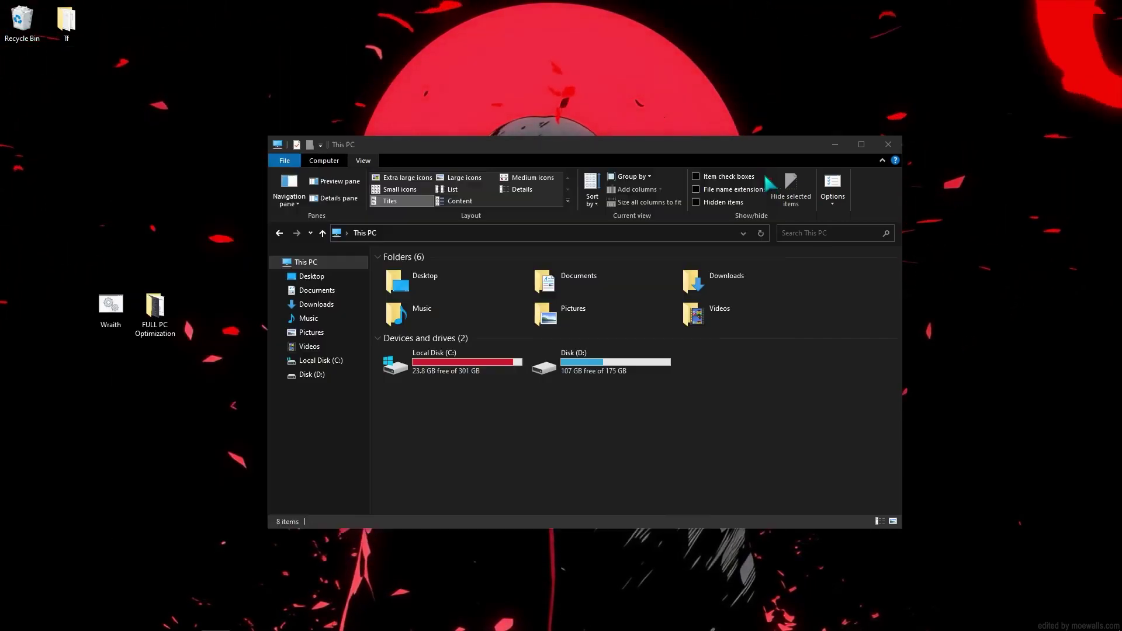
Confirm the NVMe disk policies from drive C:'s hardware properties with write caching enabled and Windows write-cache buffer flushing turned off.
right_click(458, 375)
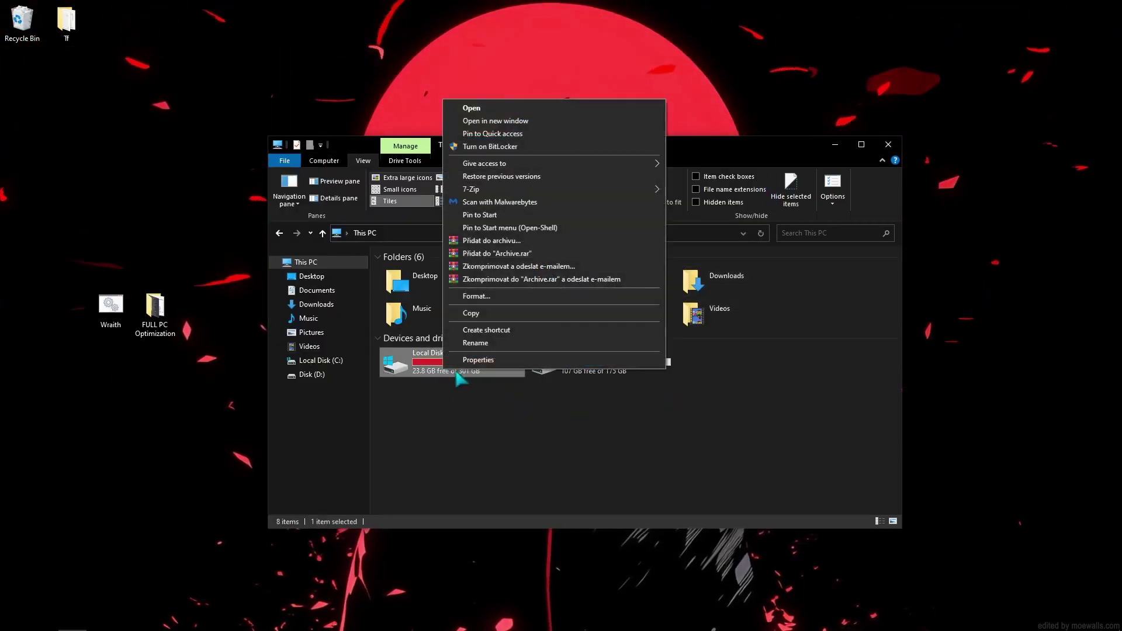
click(488, 359)
click(522, 374)
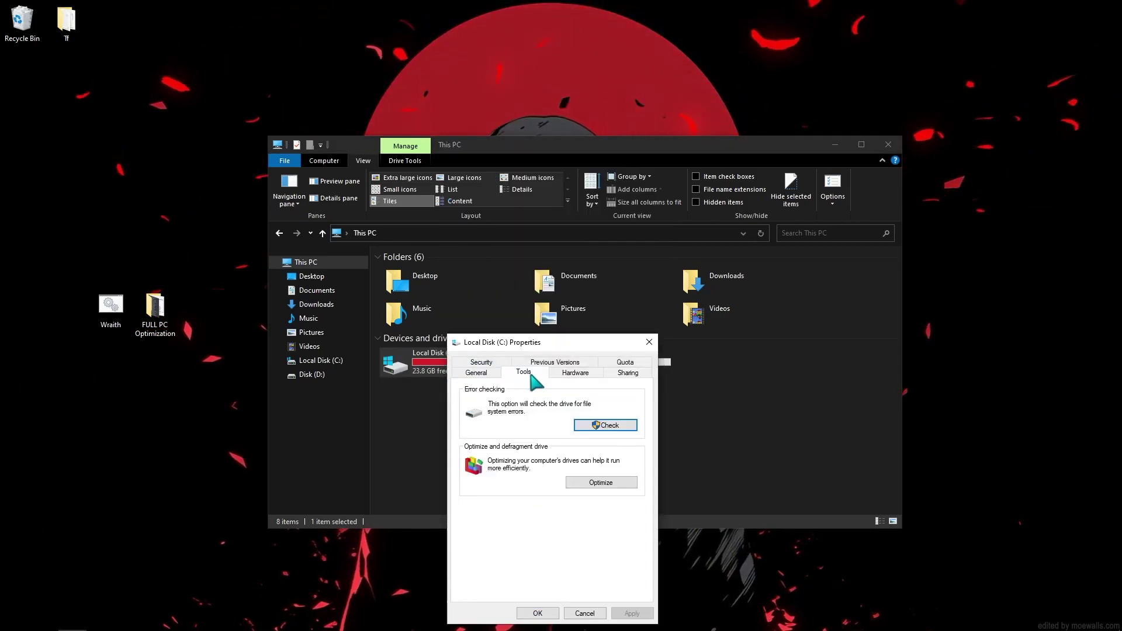
click(574, 373)
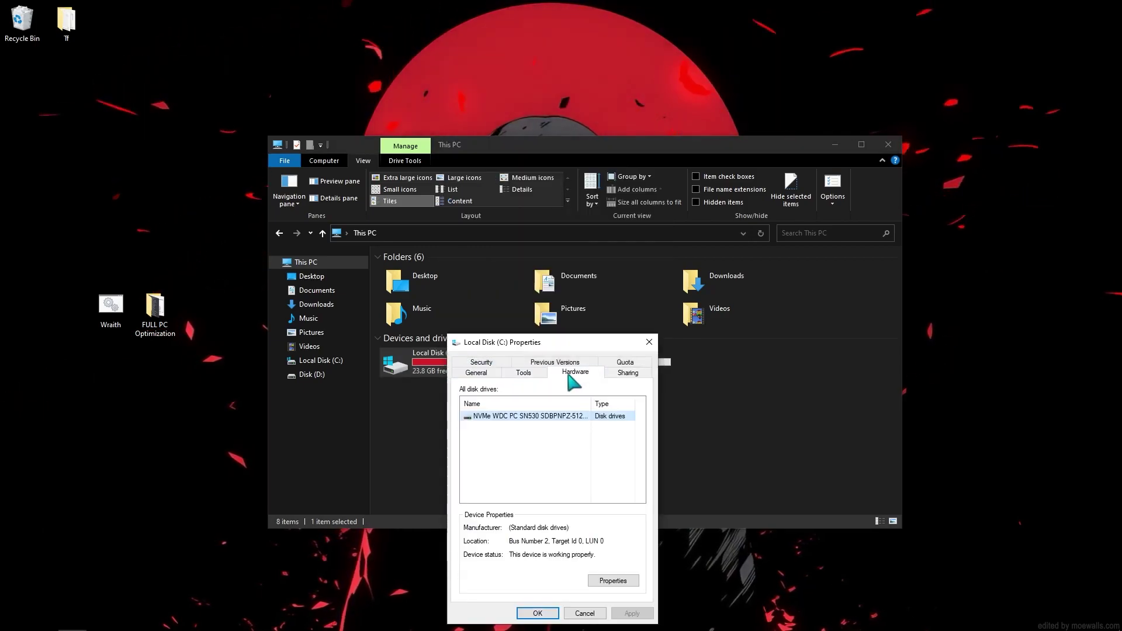
click(613, 581)
click(522, 391)
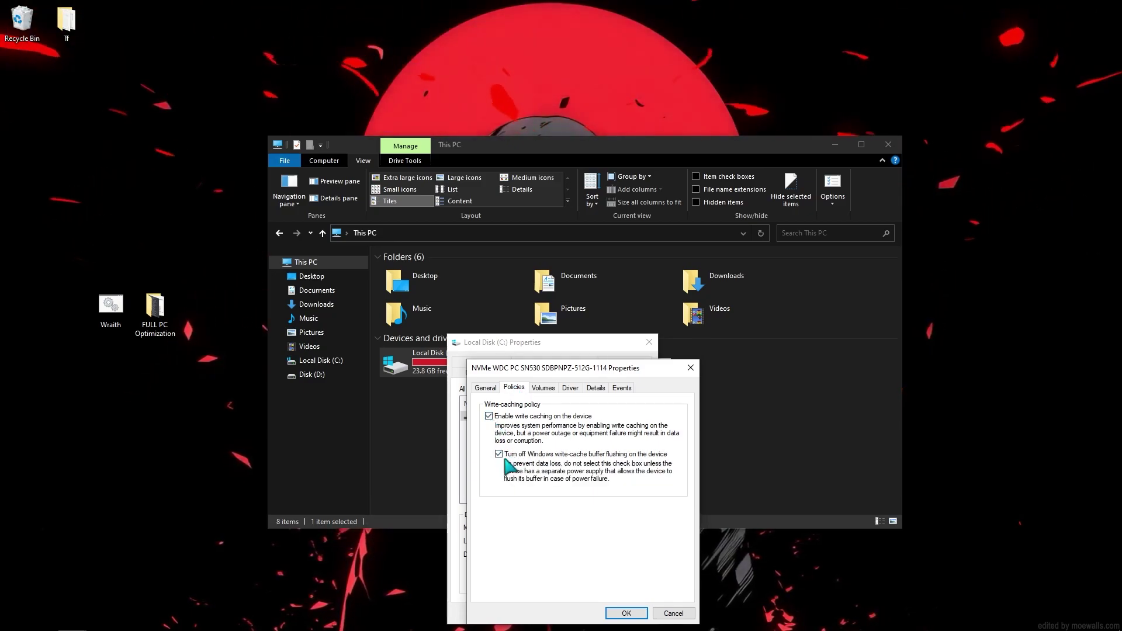
click(626, 613)
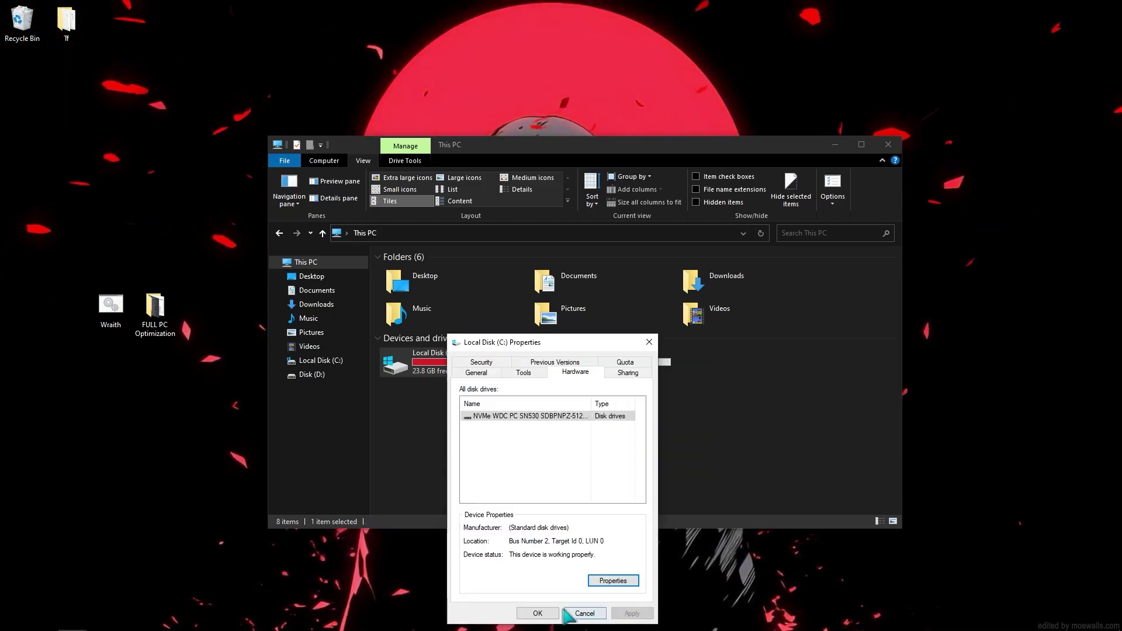
click(549, 613)
Open the NVMe disk's device properties from the hardware list of Disk (D:).
right_click(599, 374)
click(602, 359)
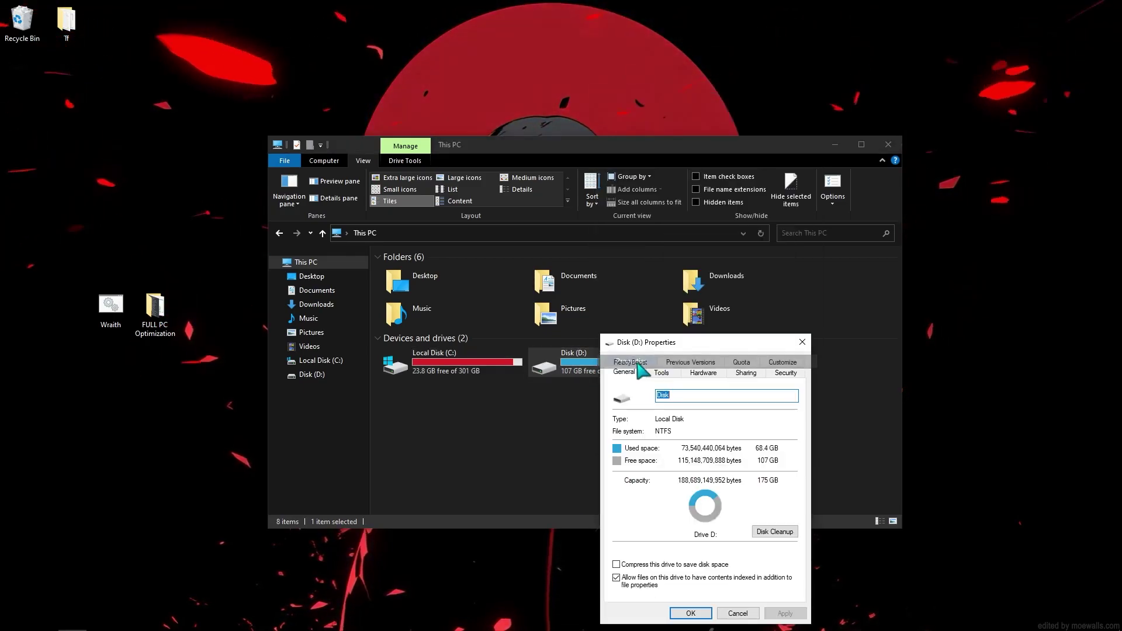
click(661, 372)
click(703, 373)
drag(671, 343, 465, 324)
click(549, 561)
Confirm the disk policies with write caching enabled and the option to turn off write-cache buffer flushing unchecked, and close File Explorer.
click(489, 388)
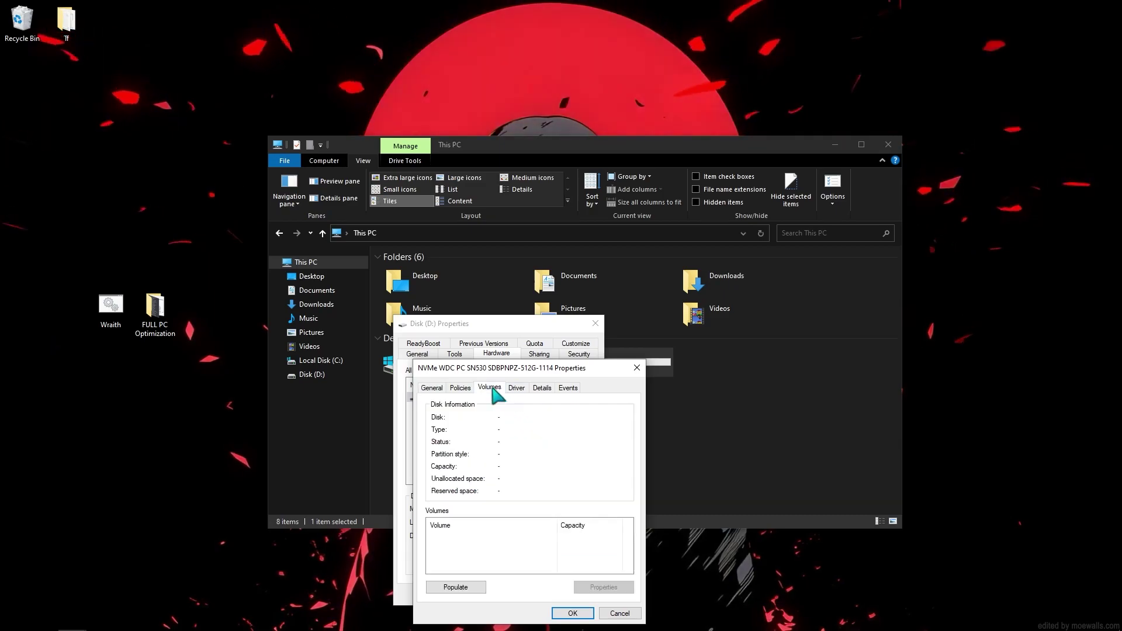
click(517, 388)
click(460, 388)
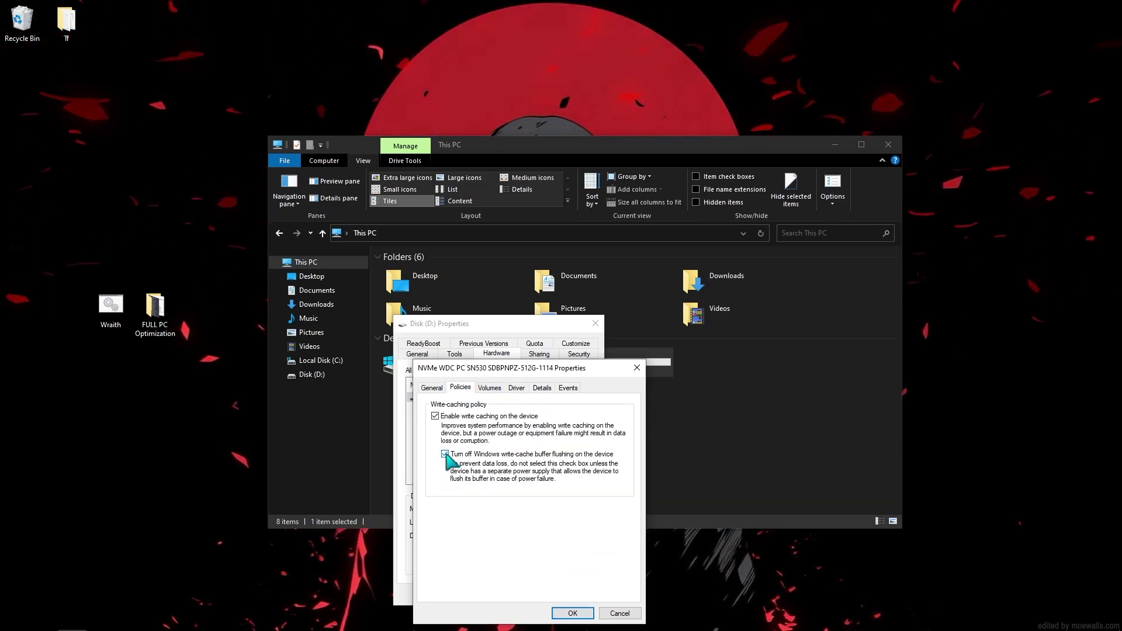
click(444, 417)
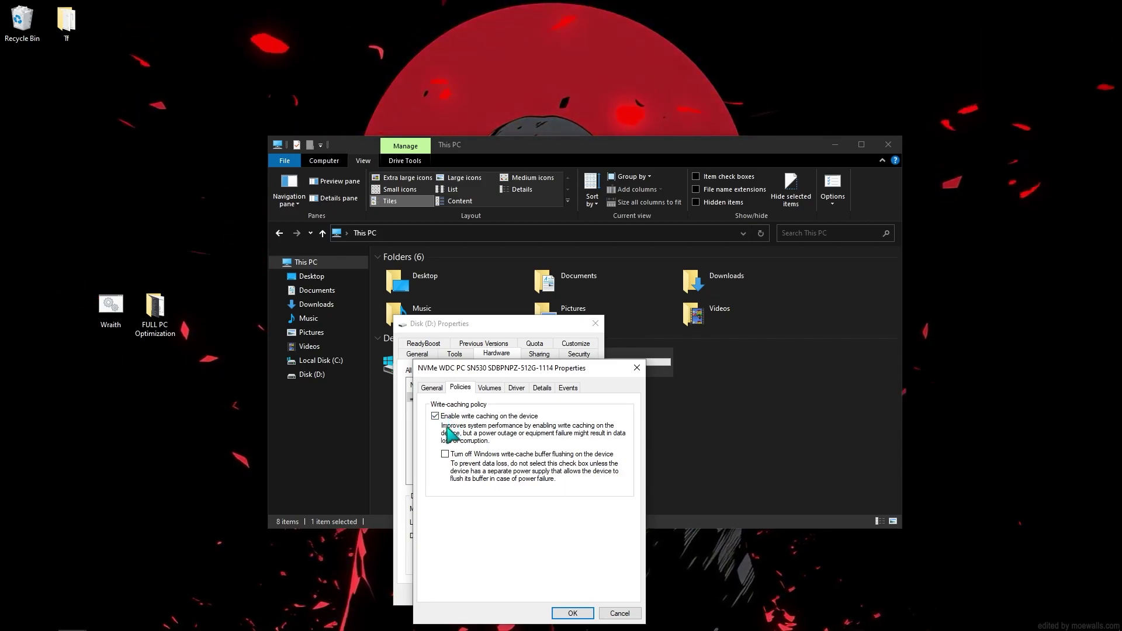
click(571, 613)
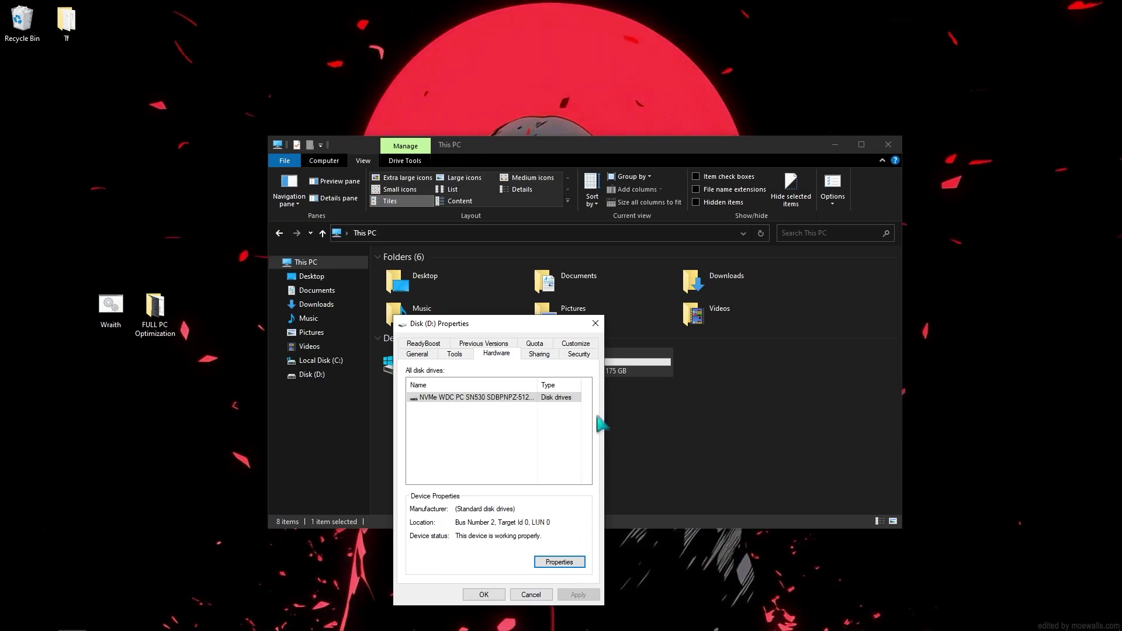
click(595, 324)
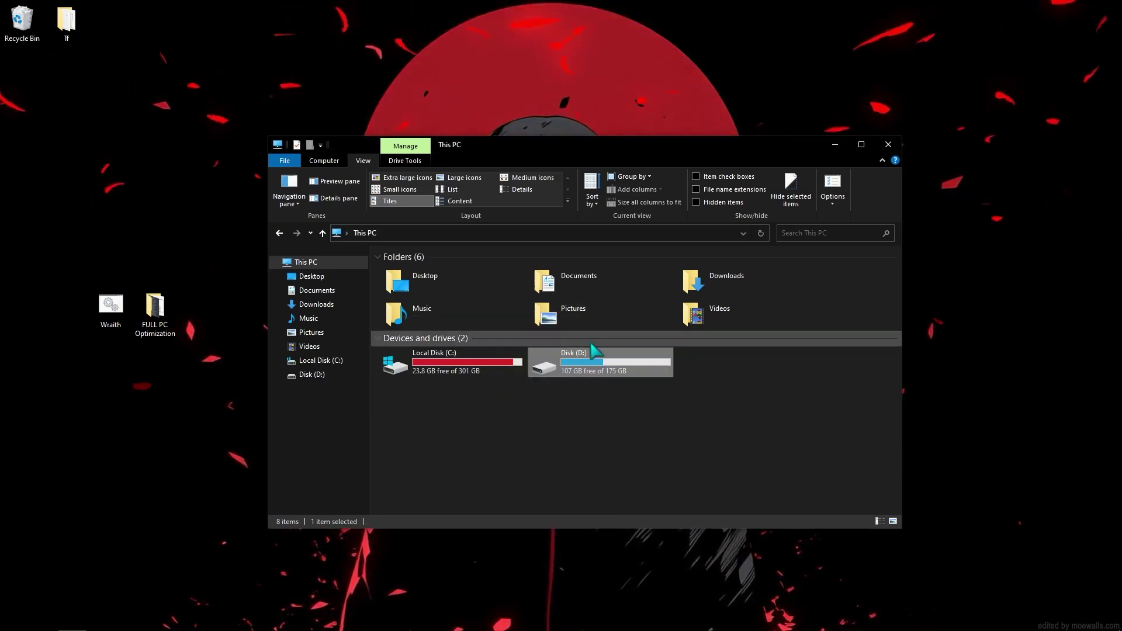
click(889, 146)
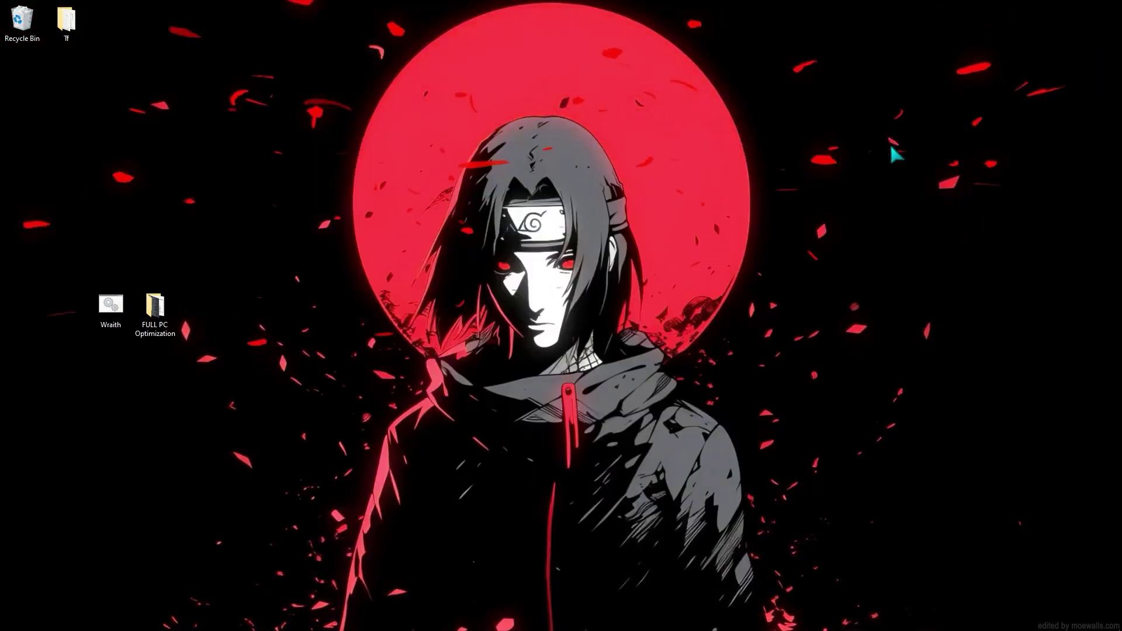
Open NVIDIA Control Panel from the desktop and show the Manage 3D settings page.
right_click(634, 309)
click(651, 416)
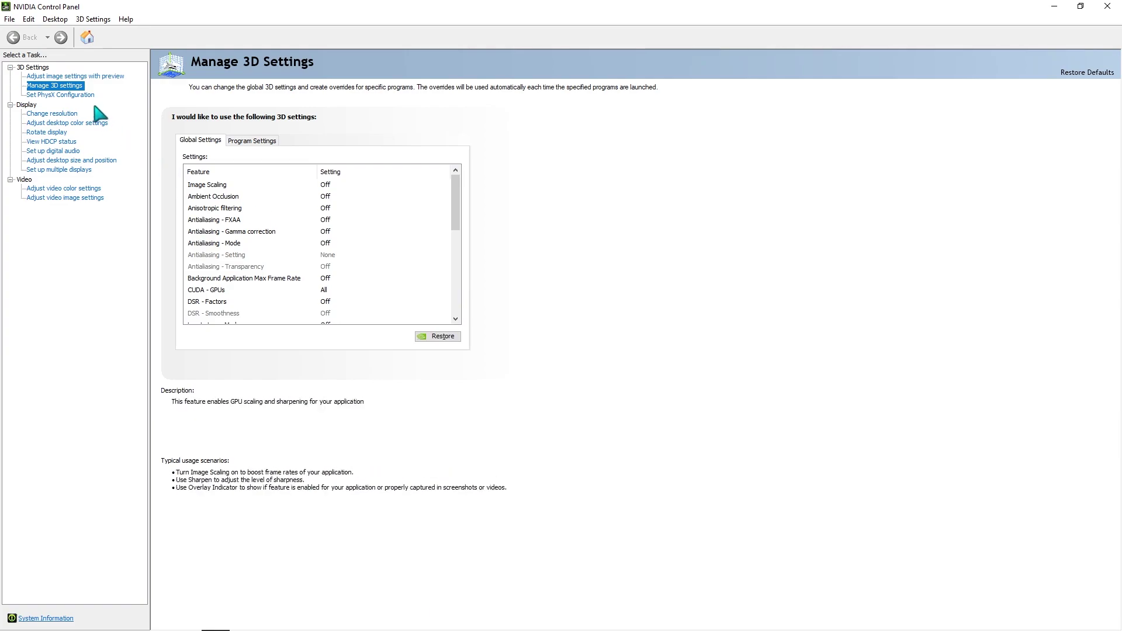
click(67, 77)
click(67, 86)
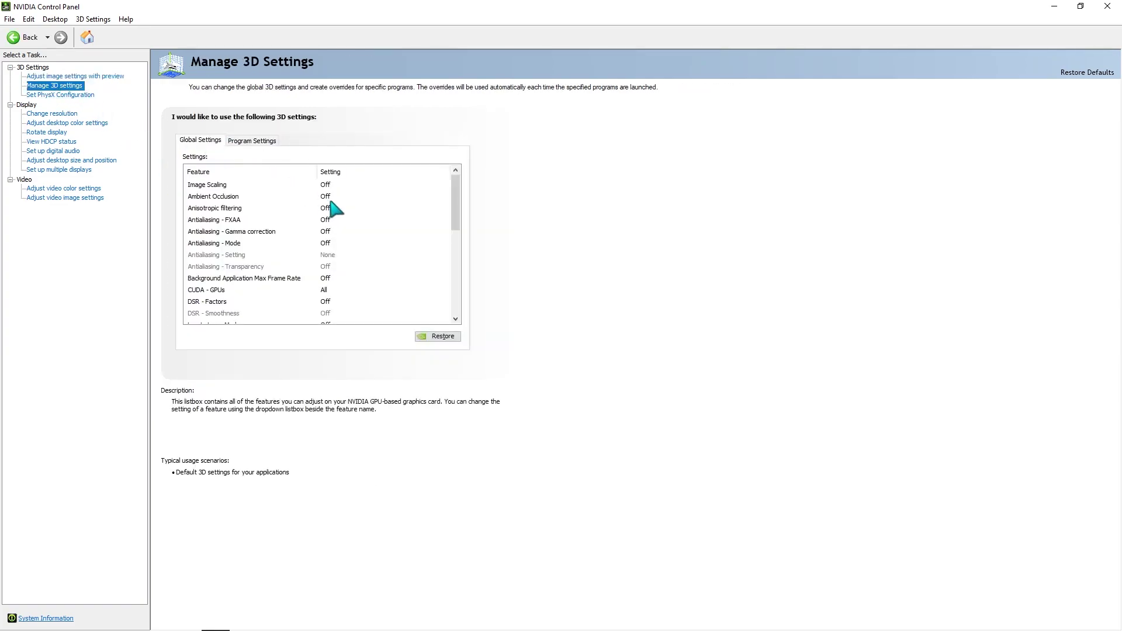
In the global 3D settings, set Background Application Max Frame Rate to Off and OpenGL GDI compatibility to Prefer performance.
scroll(347, 211, down, 2)
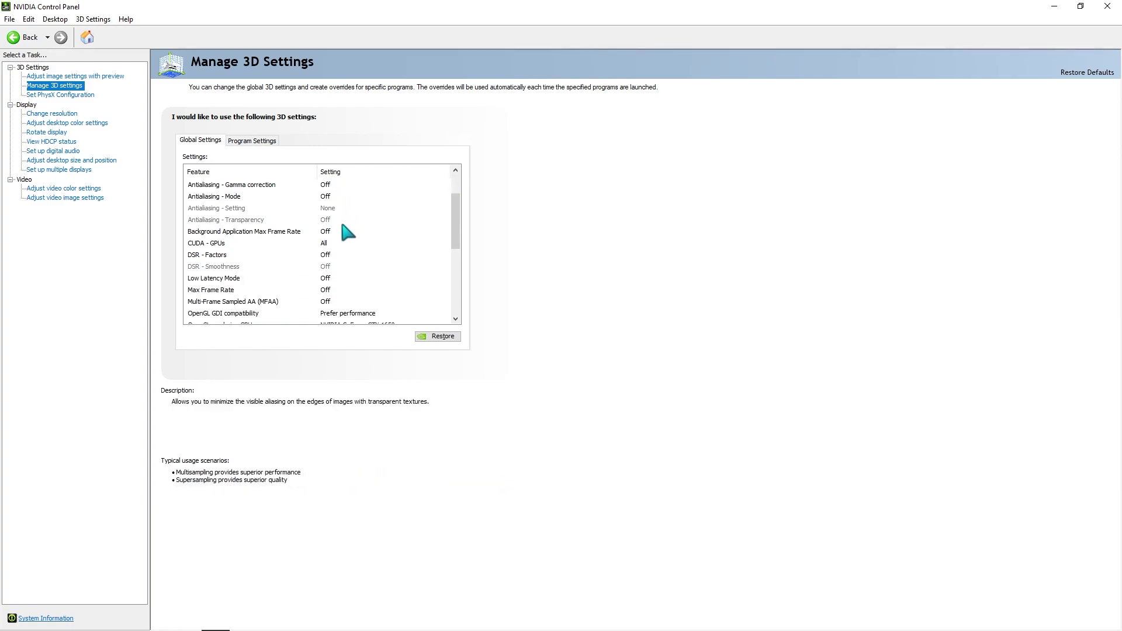
click(338, 232)
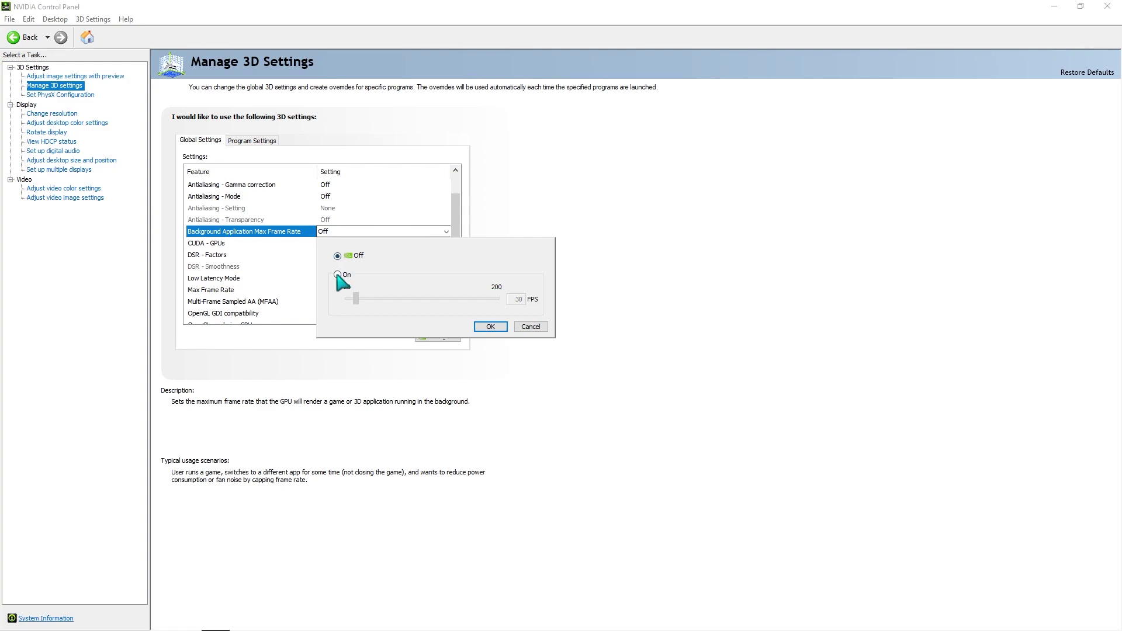
click(492, 327)
drag(462, 241, 457, 261)
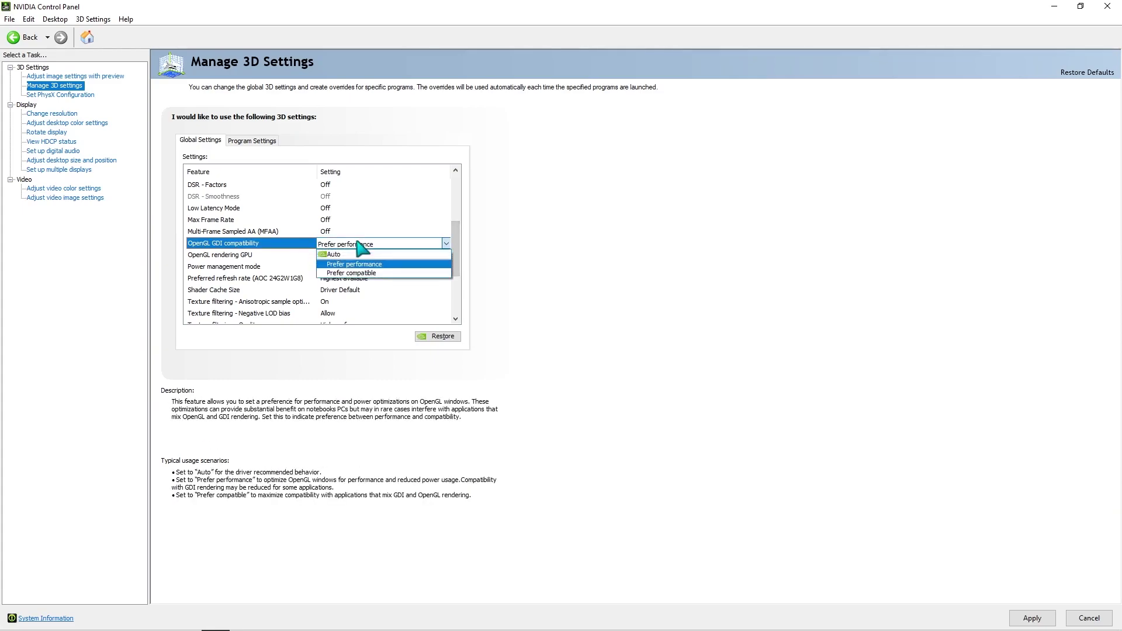
click(354, 264)
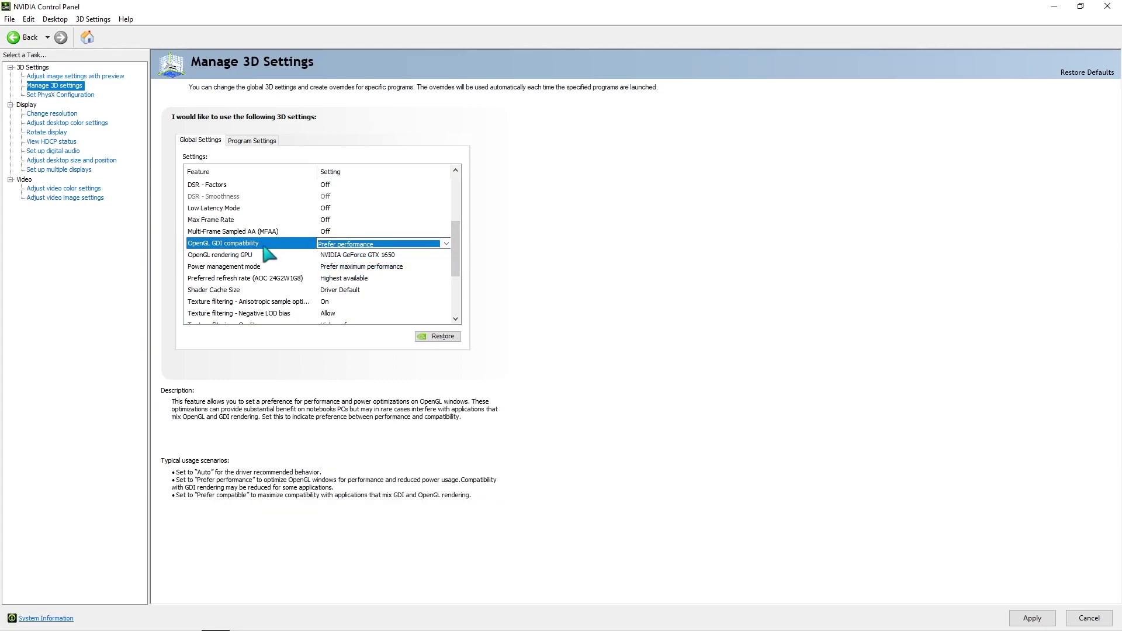
Set the OpenGL rendering GPU to NVIDIA GeForce GTX 1650 and the power management mode to Prefer maximum performance.
click(342, 258)
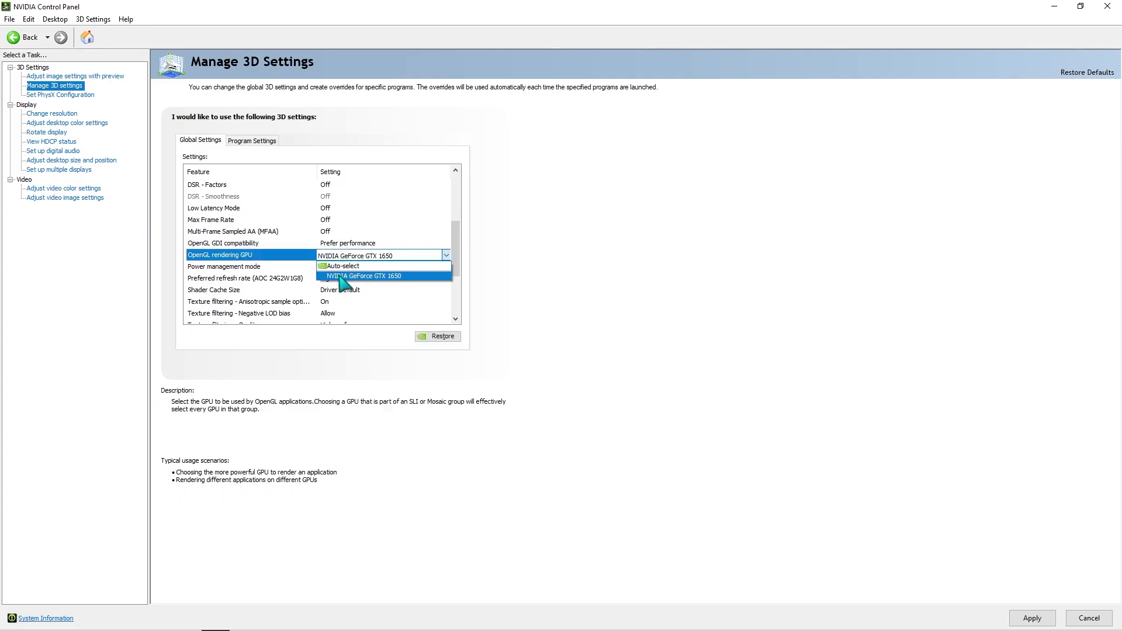
click(340, 276)
click(361, 268)
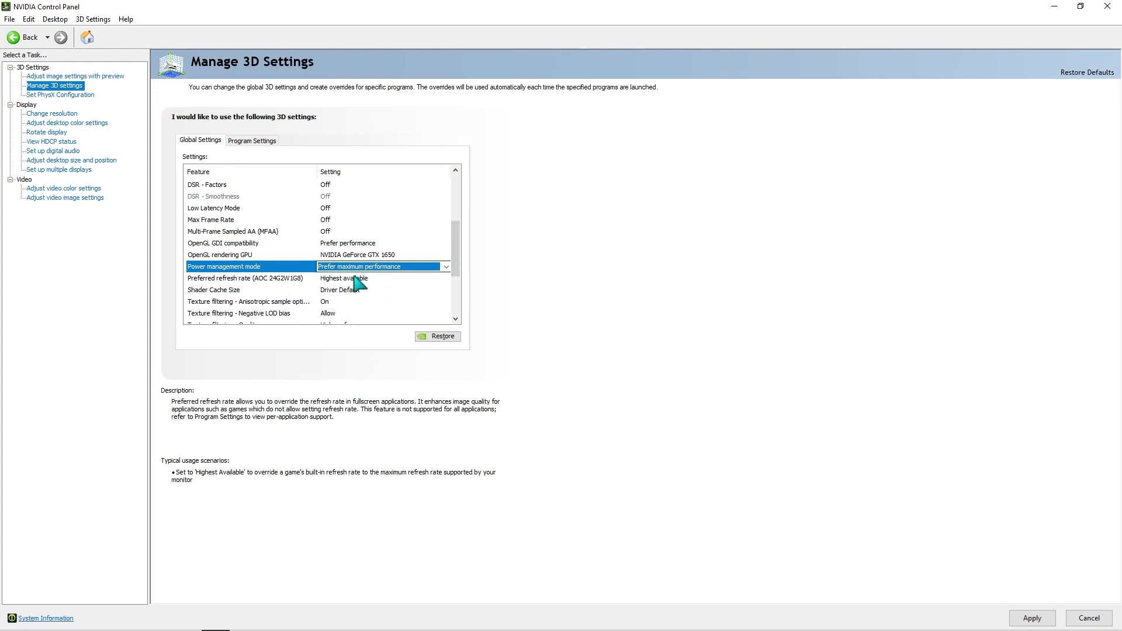
In the global 3D settings, set preferred refresh rate to Highest available, anisotropic sample optimization to On and negative LOD bias to Allow.
click(357, 279)
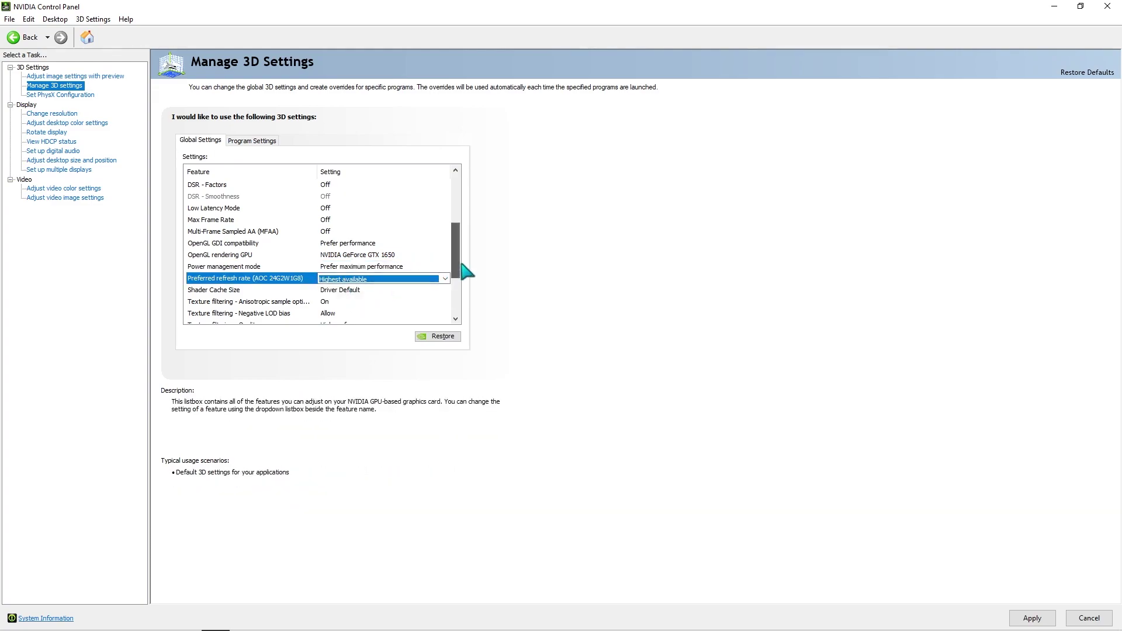
scroll(461, 296, down, 2)
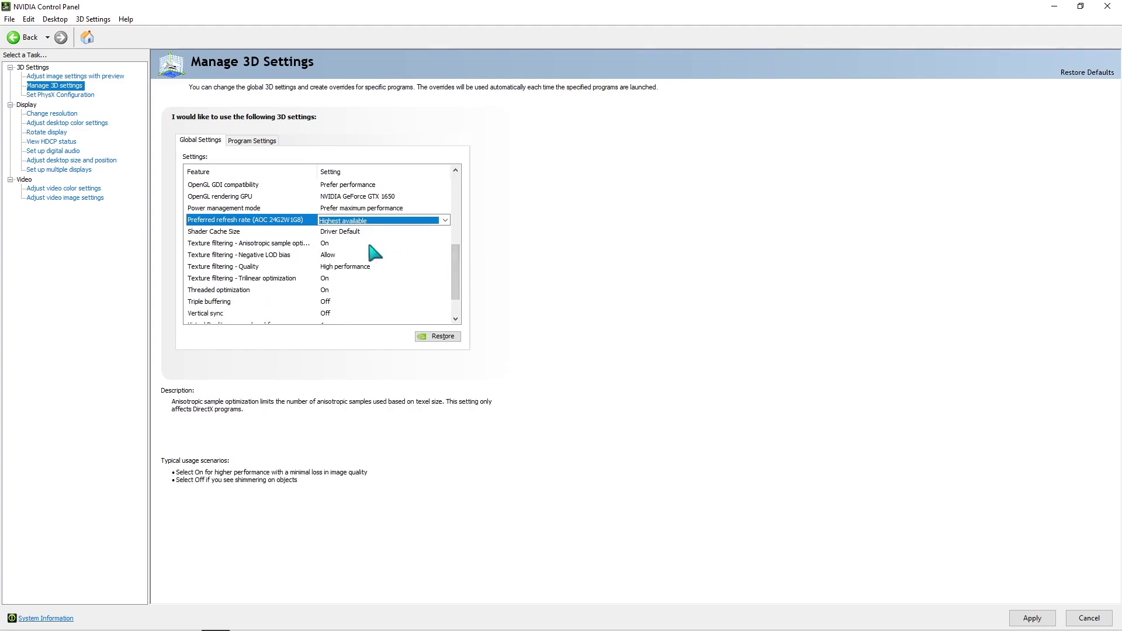
click(337, 244)
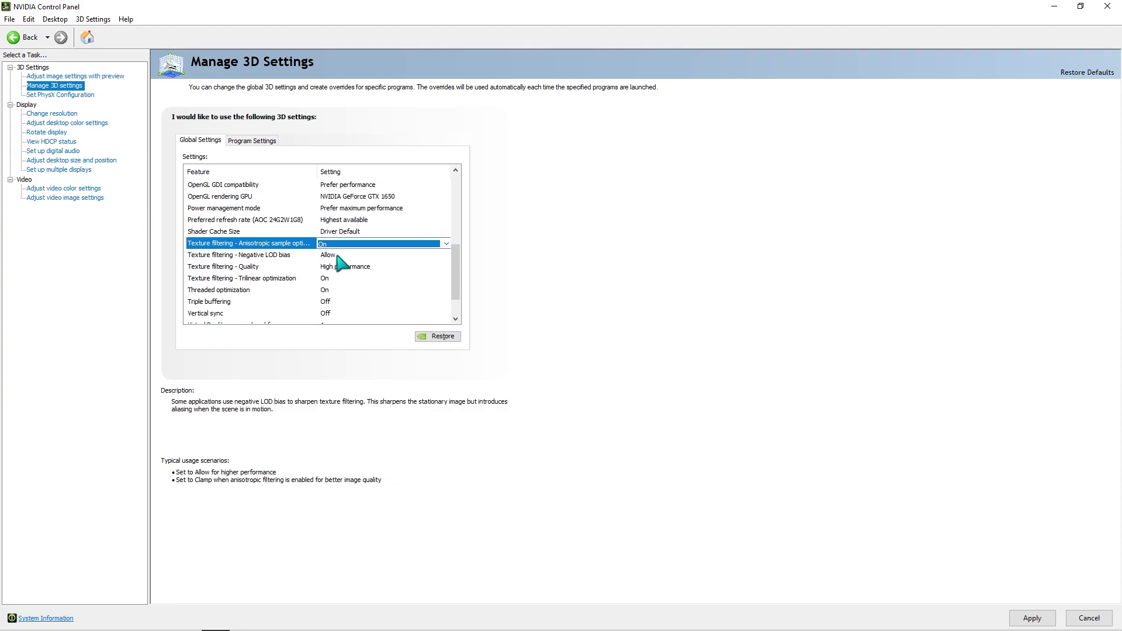
click(338, 257)
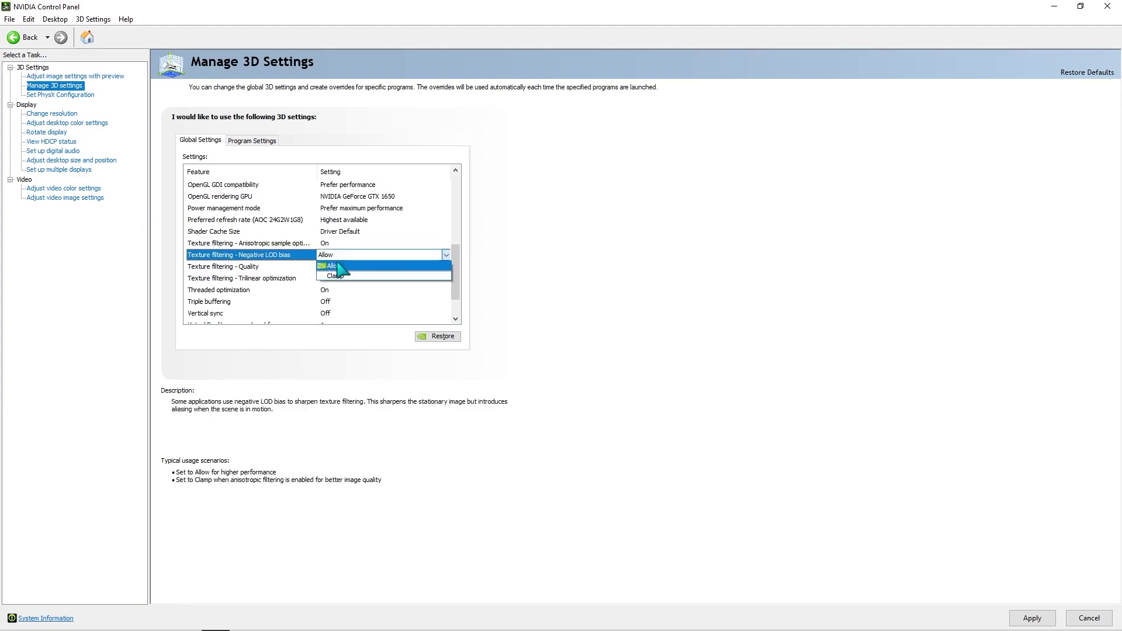
click(337, 266)
Set texture filtering quality to High performance, and both trilinear optimization and threaded optimization to On.
click(341, 267)
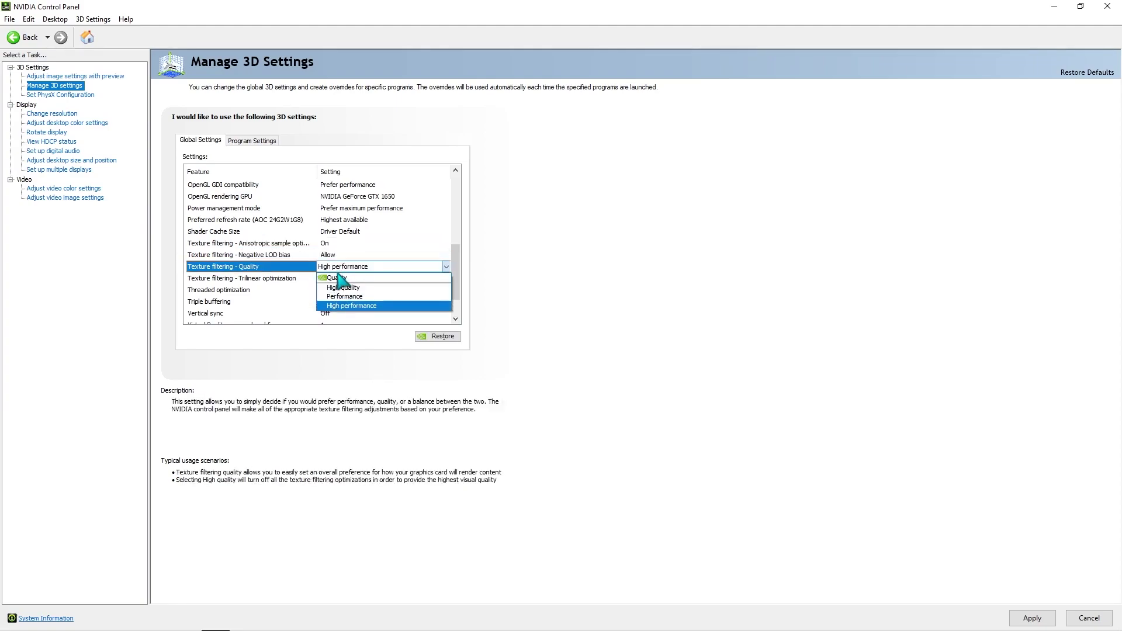
click(343, 305)
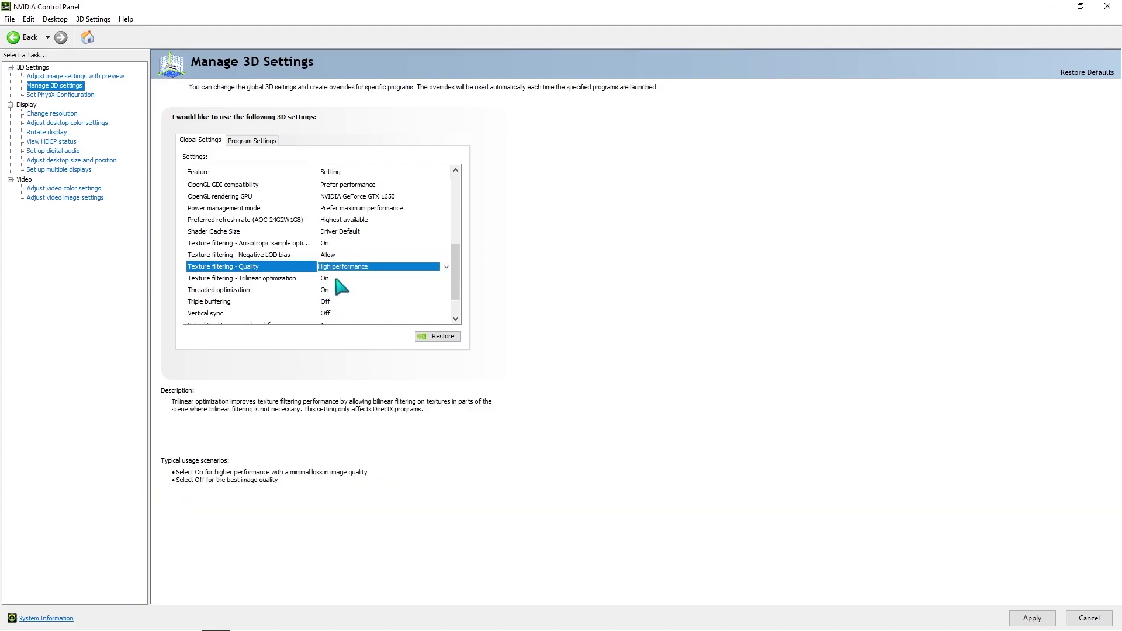
click(335, 279)
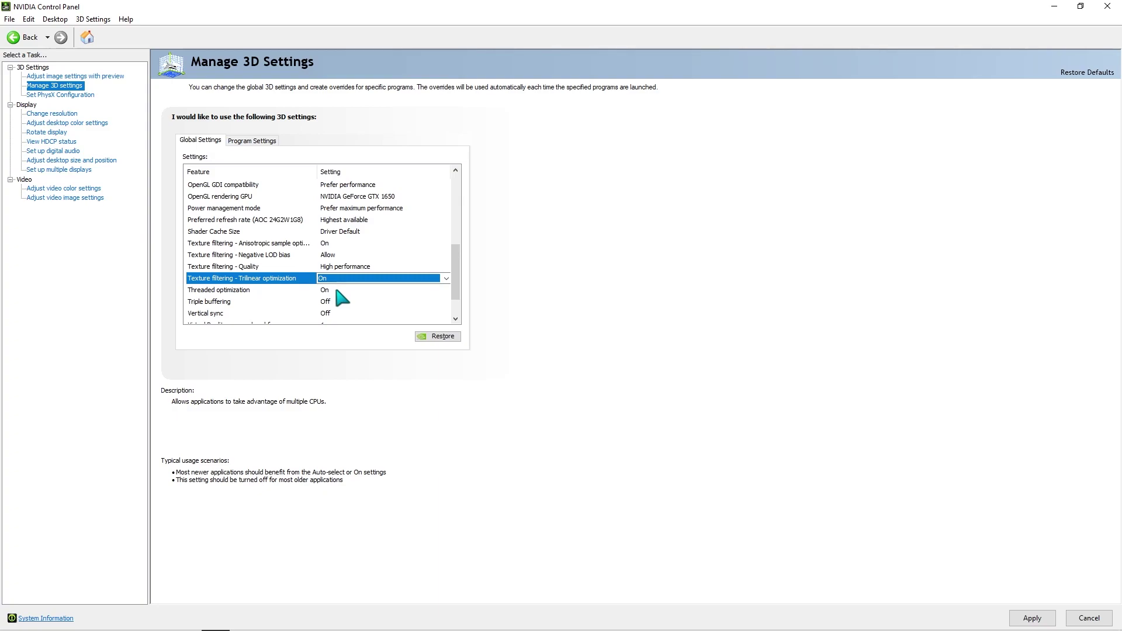
click(337, 291)
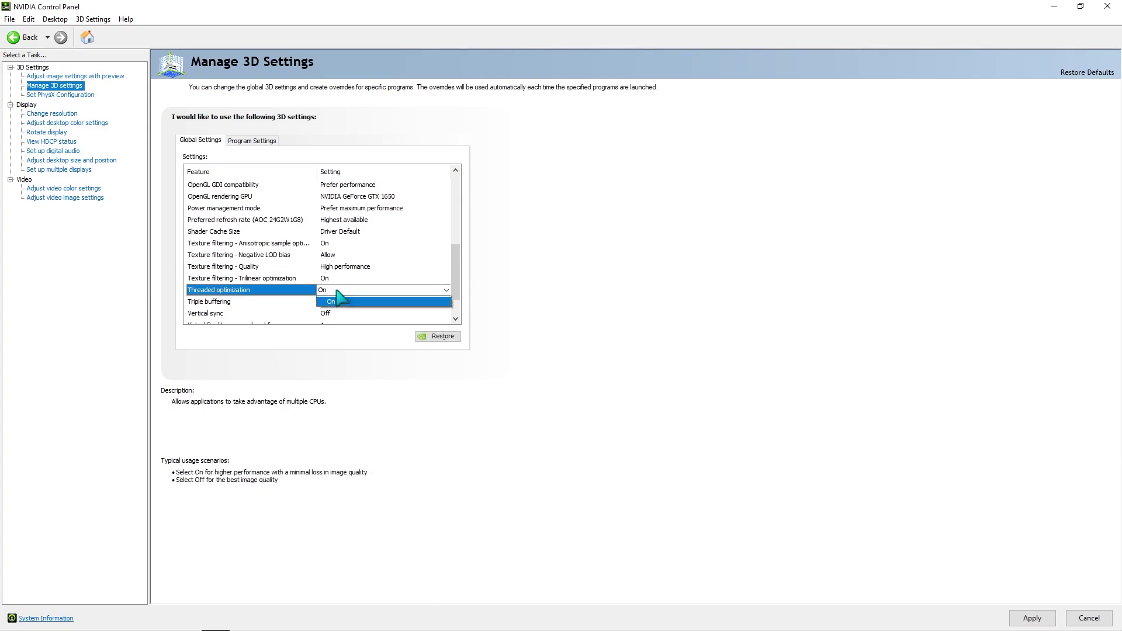
click(330, 320)
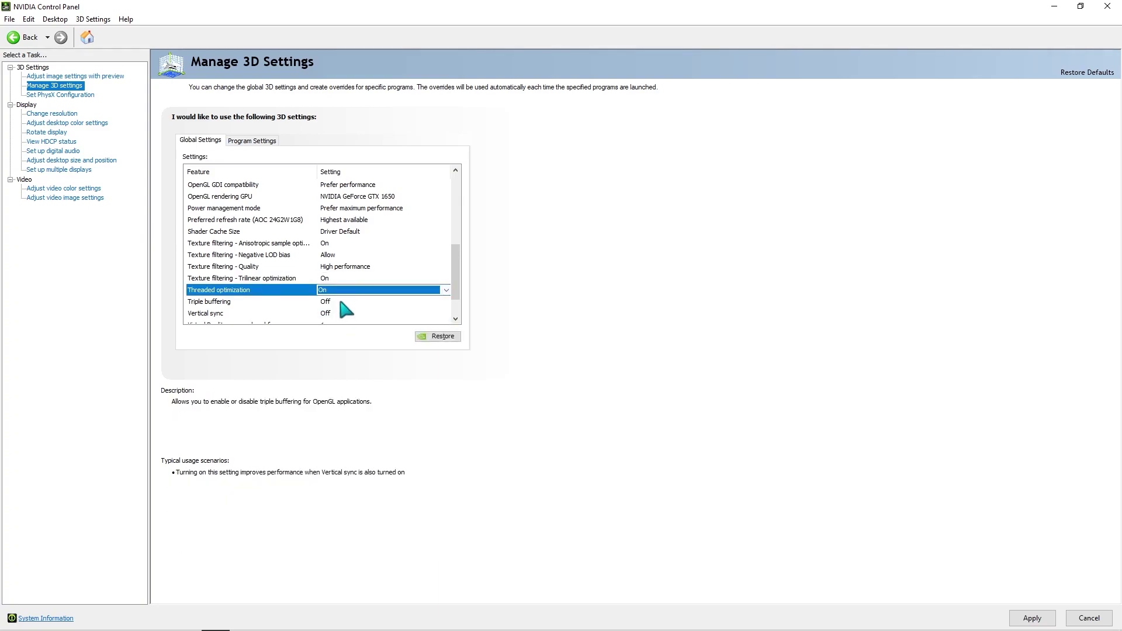
Set Vertical sync to Off and Virtual Reality pre-rendered frames to 1, apply the 3D settings and close NVIDIA Control Panel.
scroll(338, 296, down, 1)
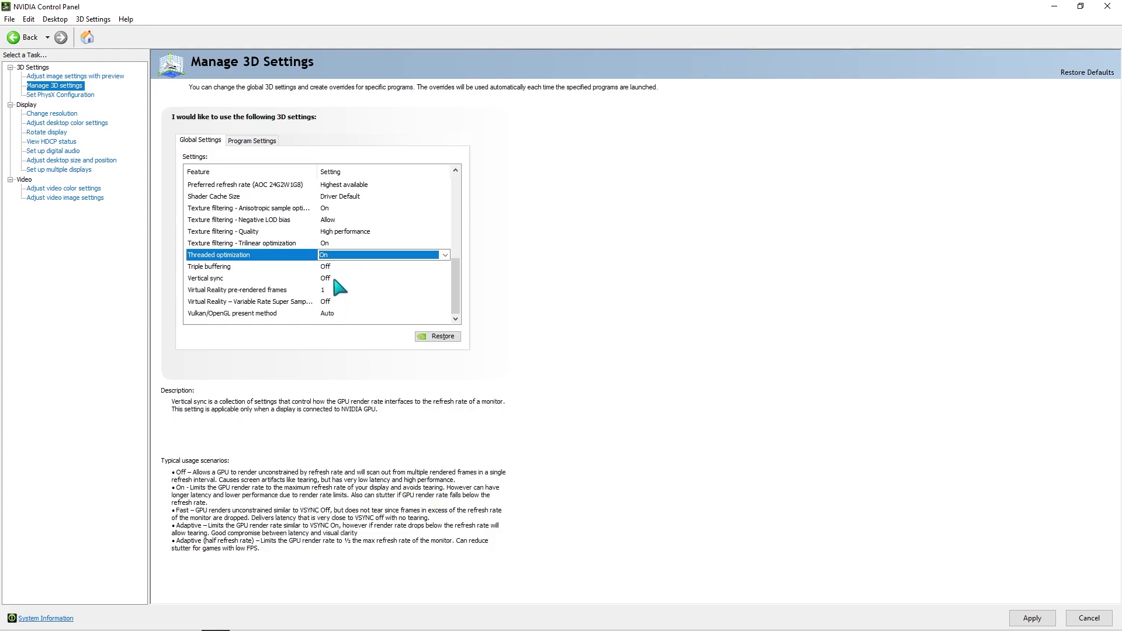
click(332, 278)
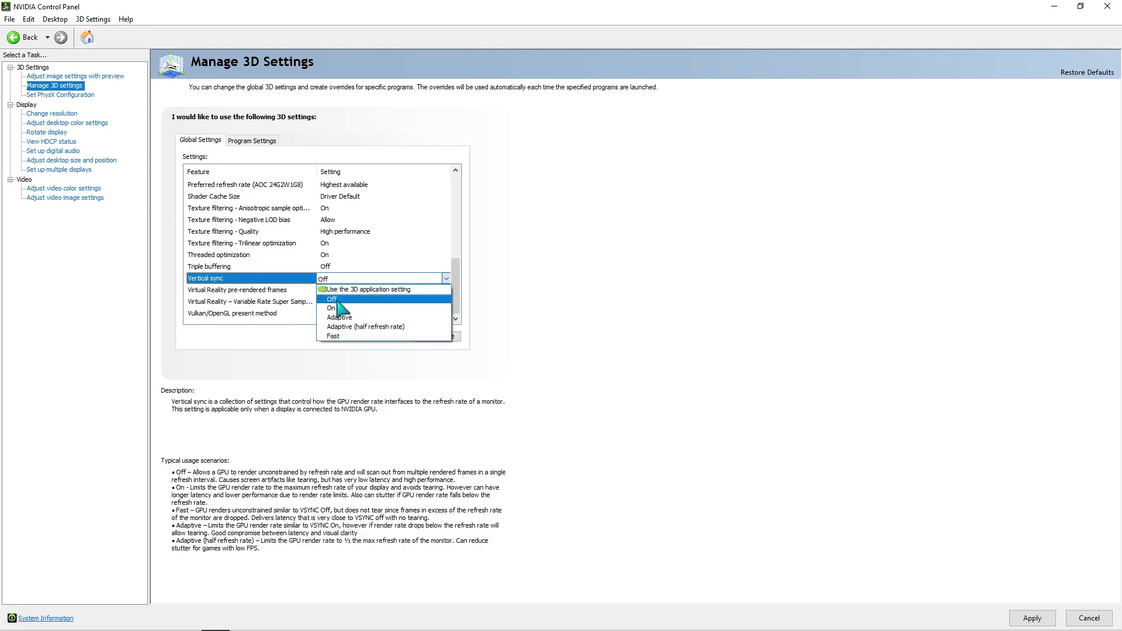
click(342, 299)
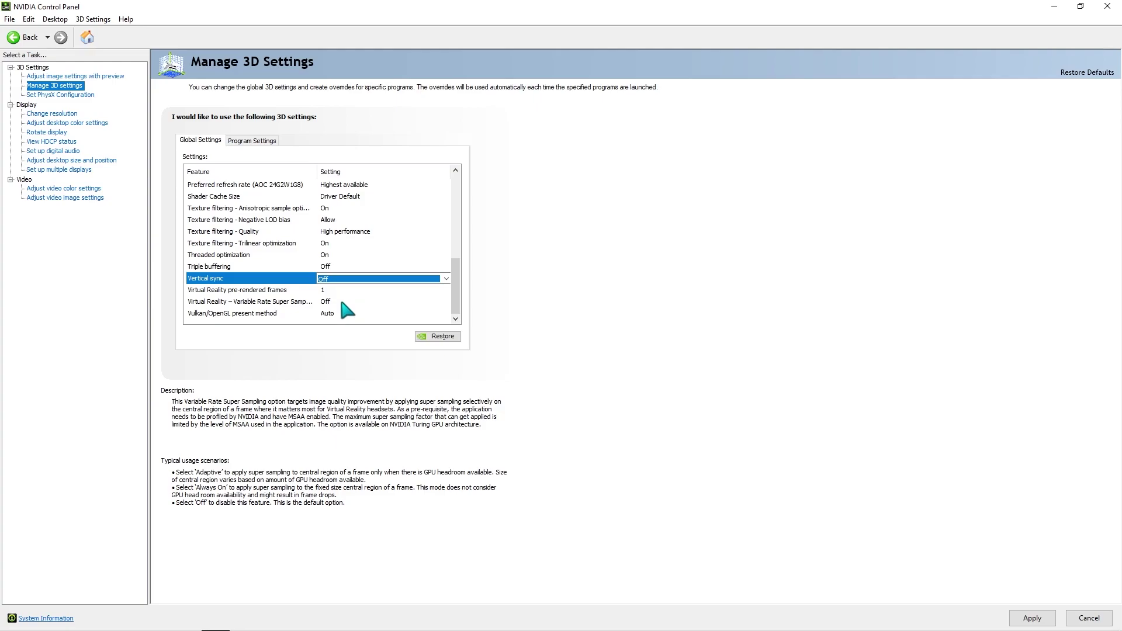
click(341, 288)
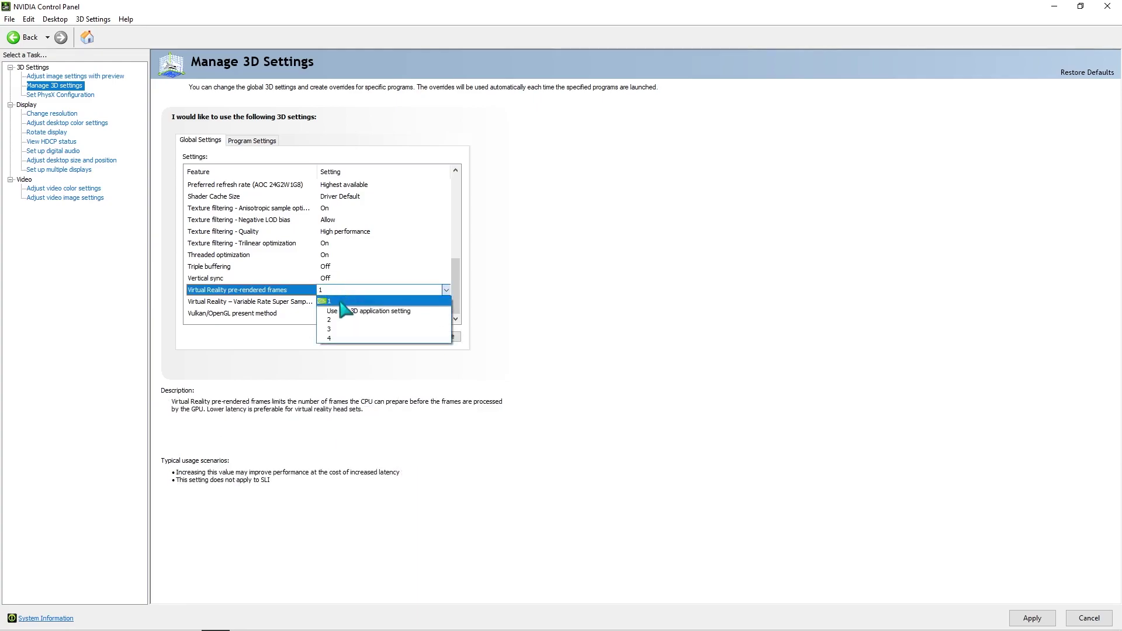
click(341, 299)
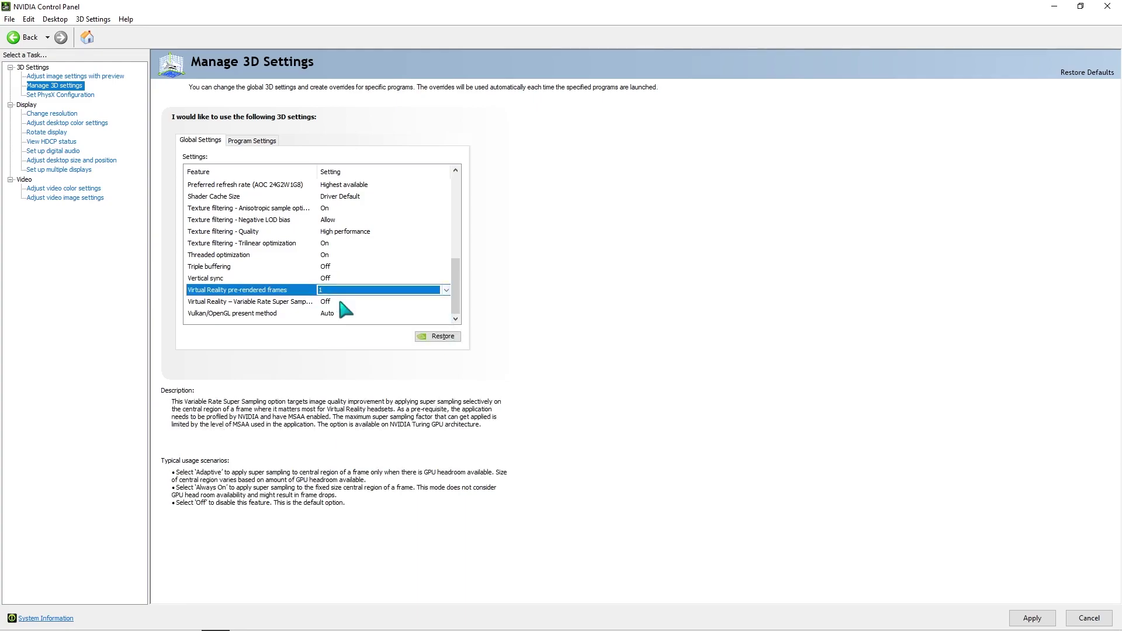
click(1032, 619)
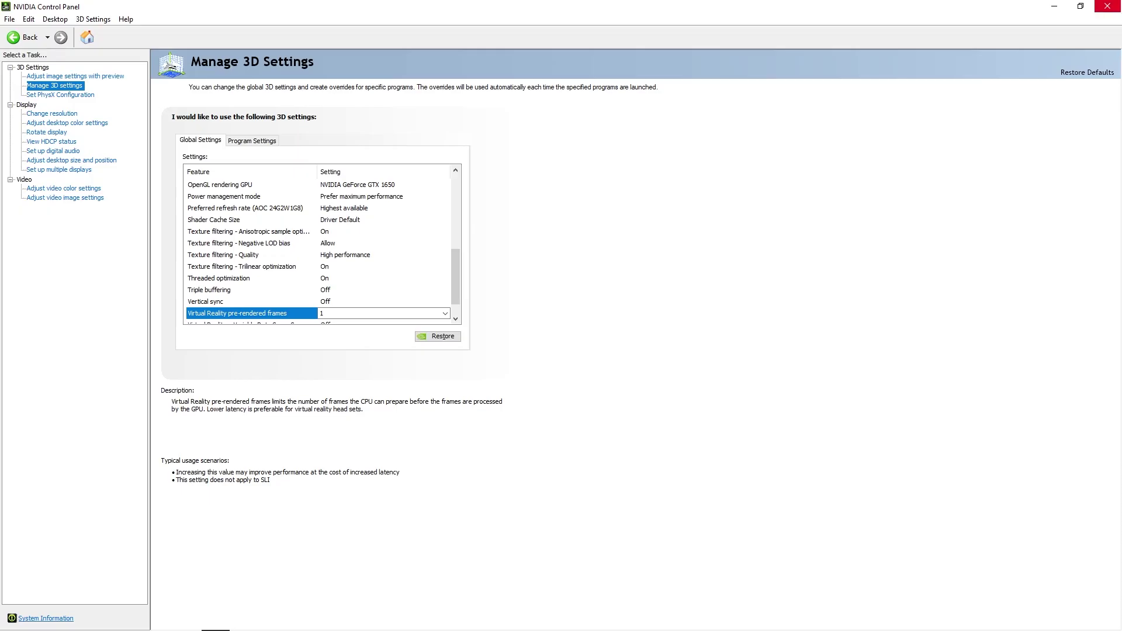
click(1107, 6)
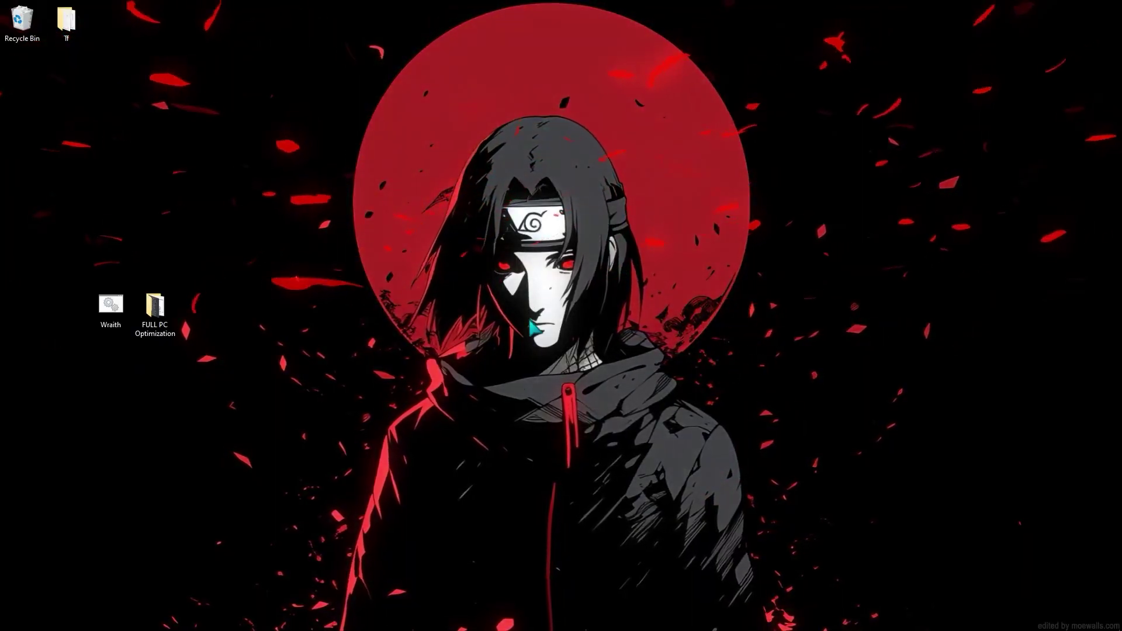
Open the Windows display settings from the desktop and check the monitor's refresh rate options in the advanced display settings.
right_click(529, 374)
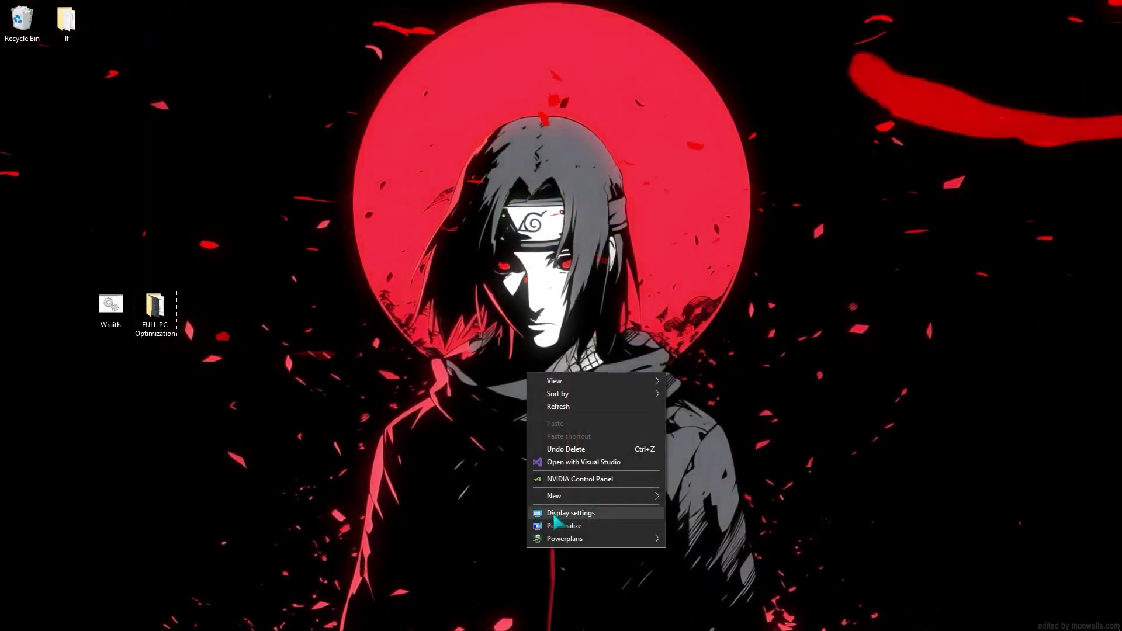
click(580, 514)
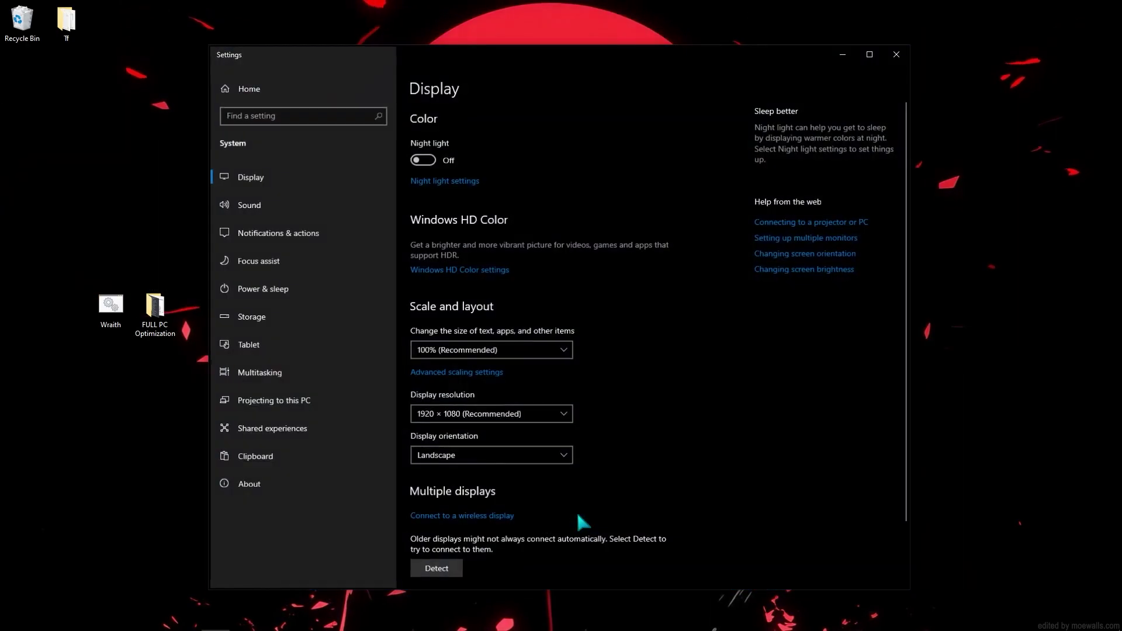
scroll(645, 337, down, 3)
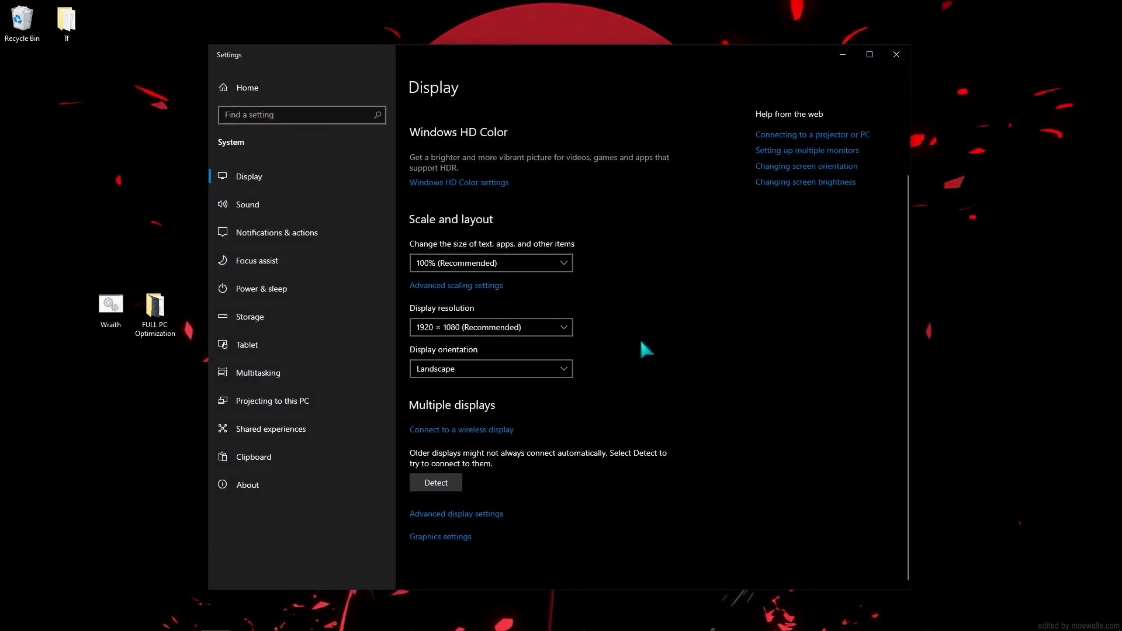
click(457, 517)
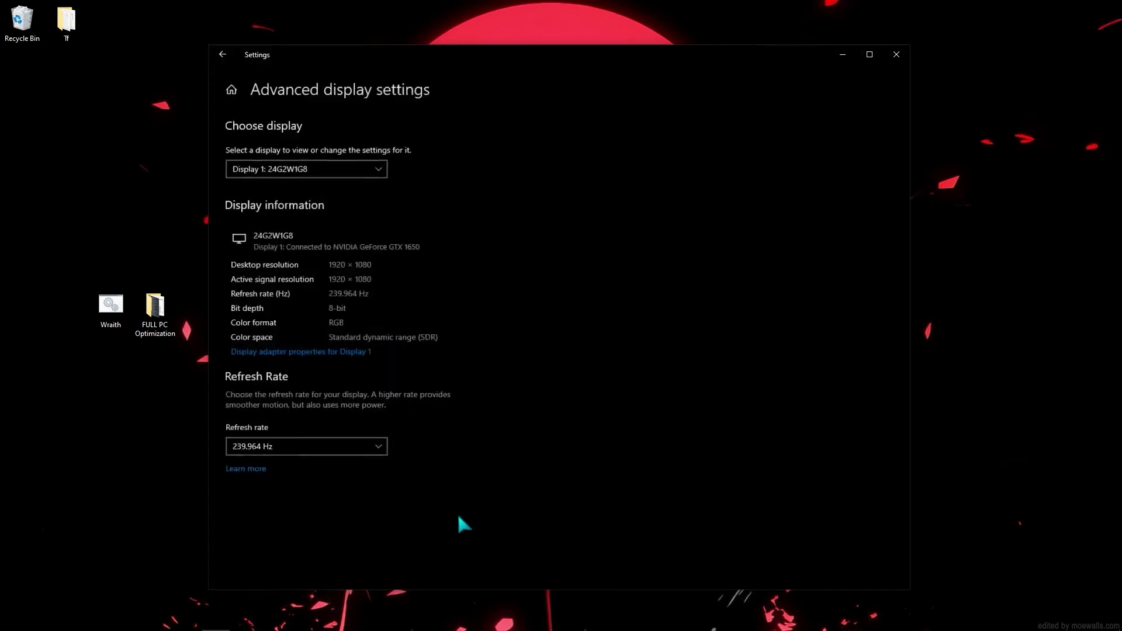
click(349, 451)
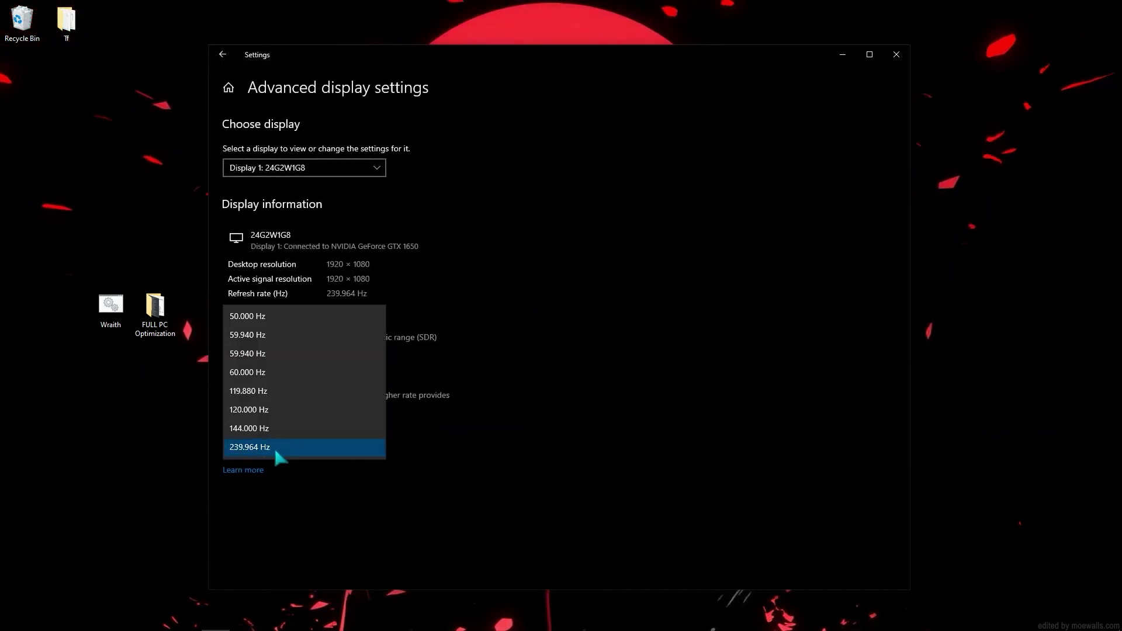
click(230, 57)
click(222, 54)
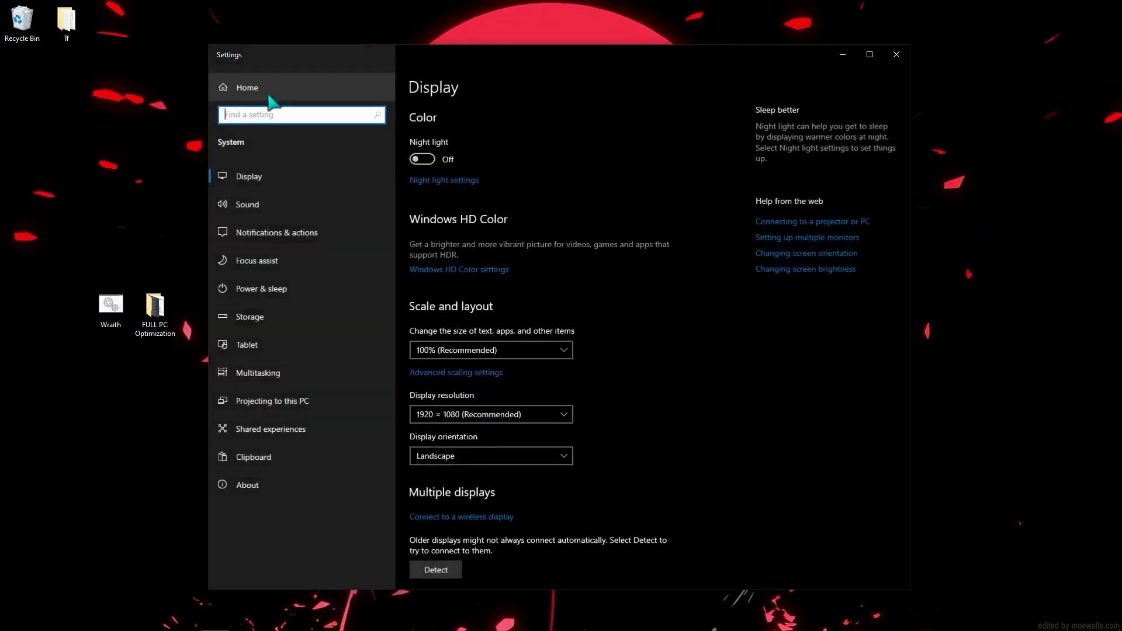
In the Windows graphics settings, make sure hardware-accelerated GPU scheduling is set to On and return to the display settings.
scroll(467, 401, down, 3)
click(443, 542)
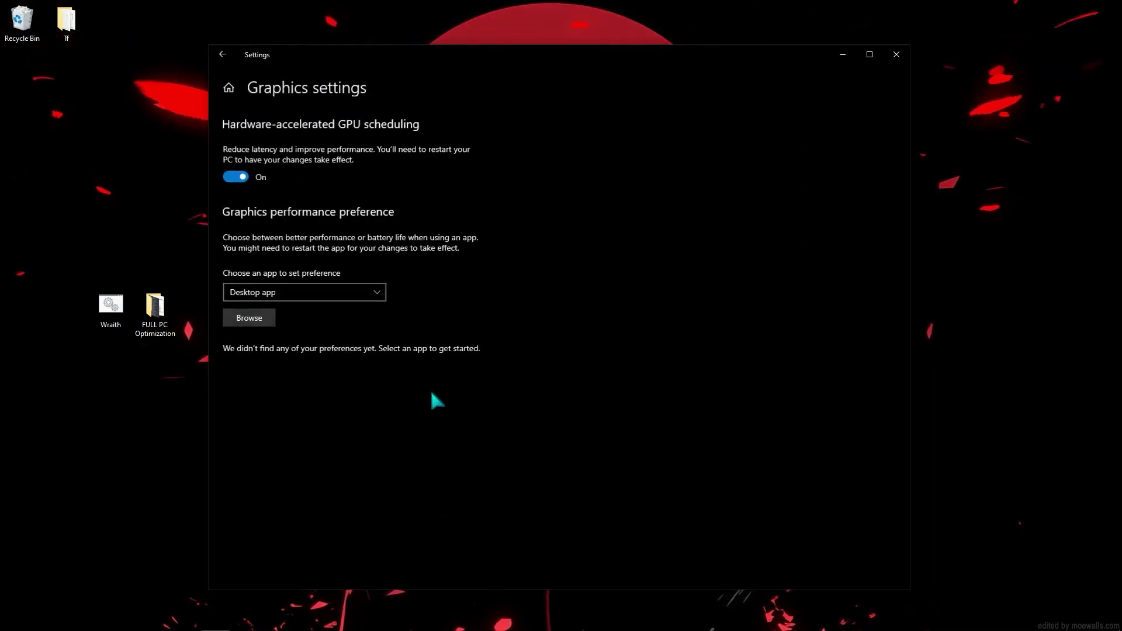
click(236, 177)
click(235, 176)
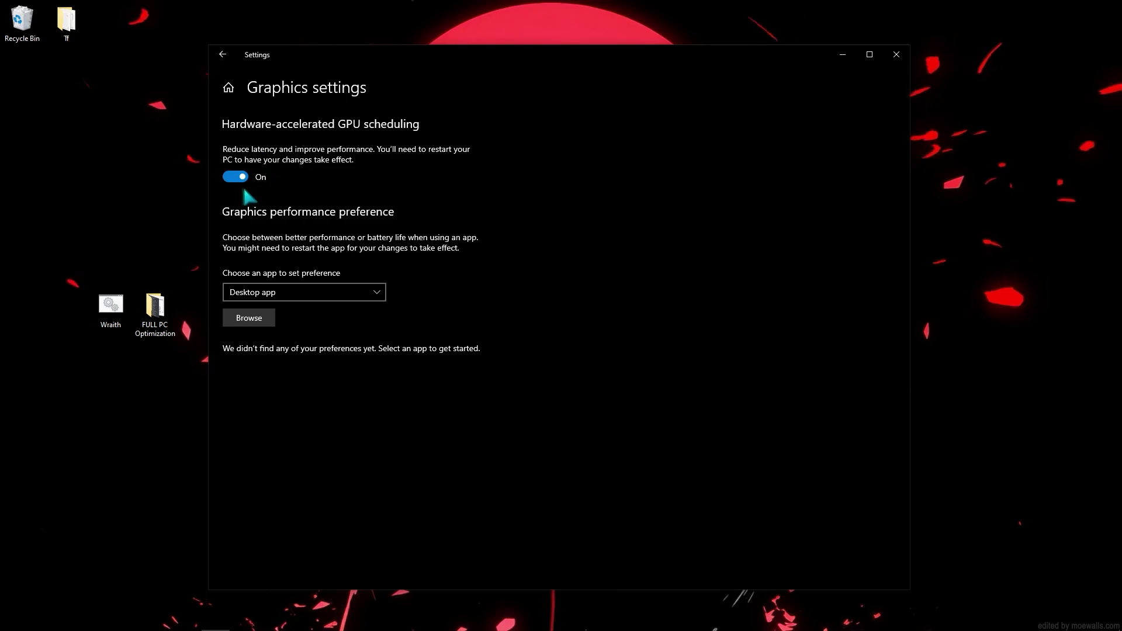
click(223, 55)
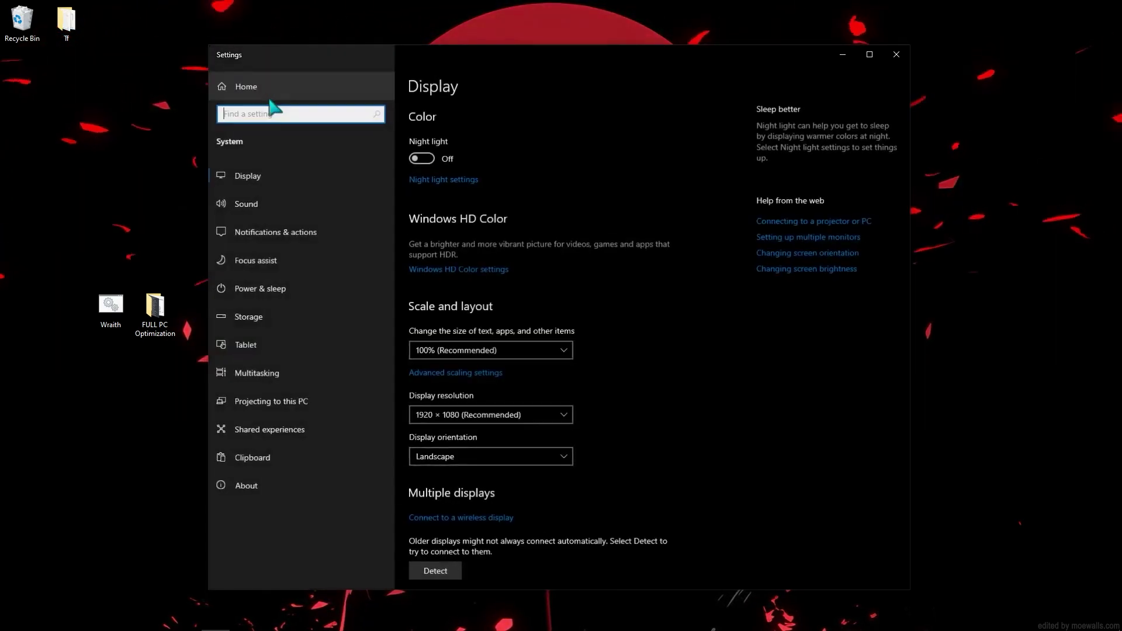
Check the notification and focus assist settings, and set the screen's turn-off time when plugged in to Never.
click(246, 232)
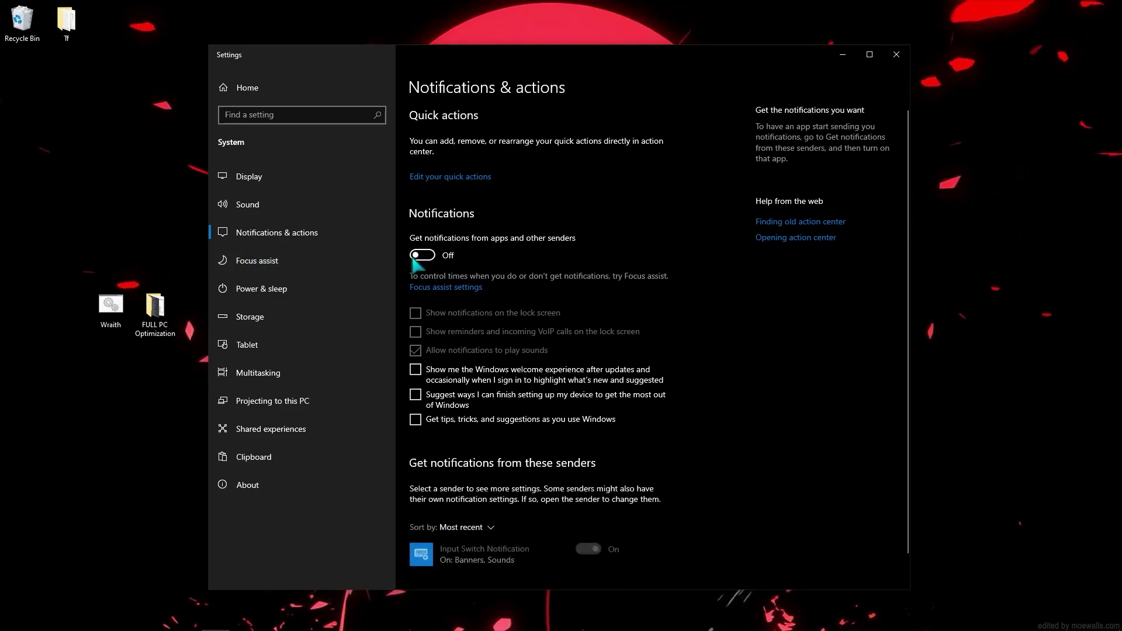
click(295, 258)
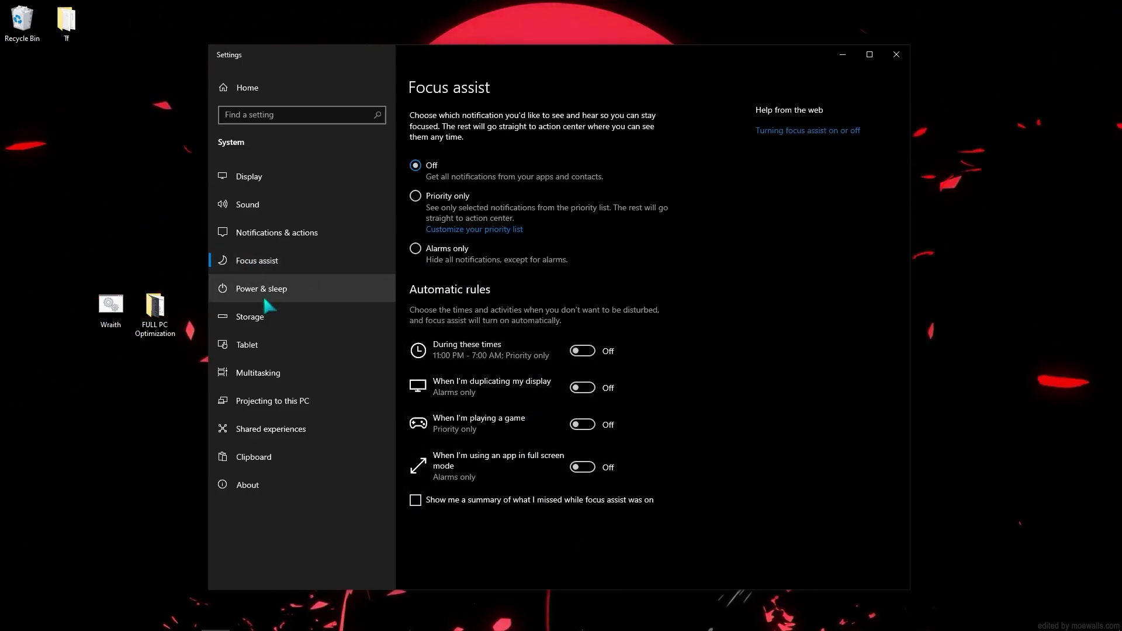
click(321, 318)
click(281, 290)
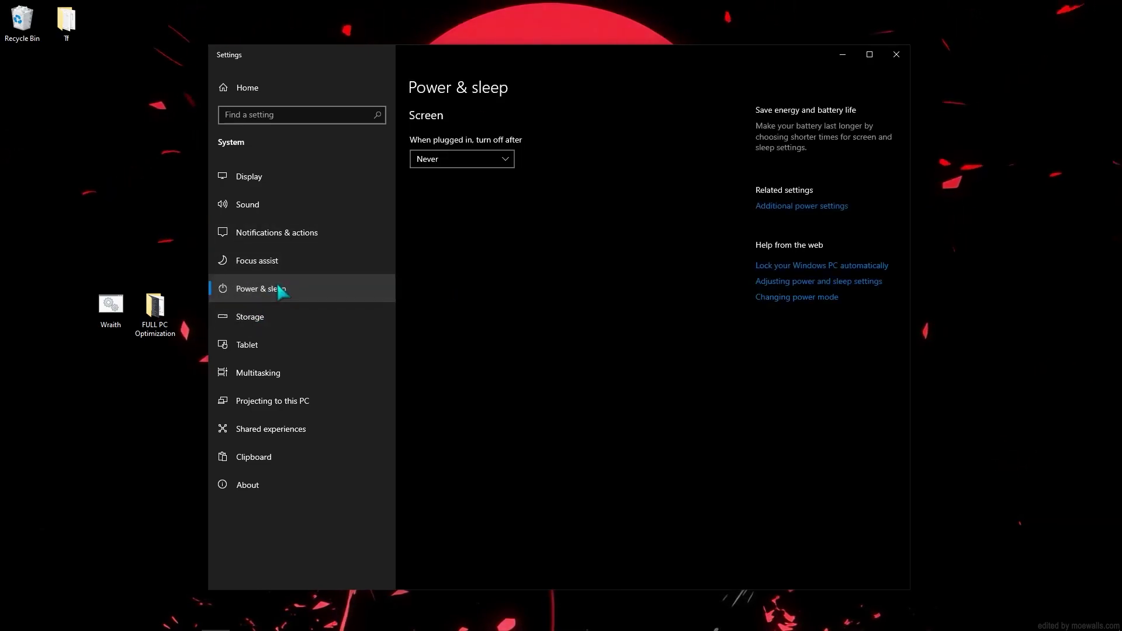
click(477, 158)
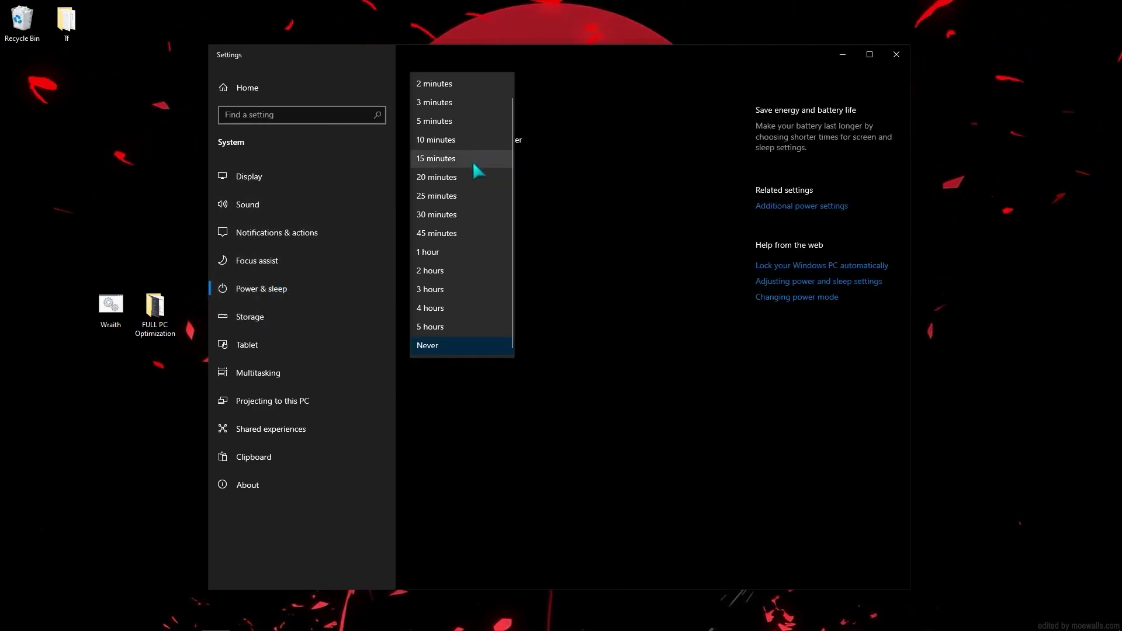
click(434, 346)
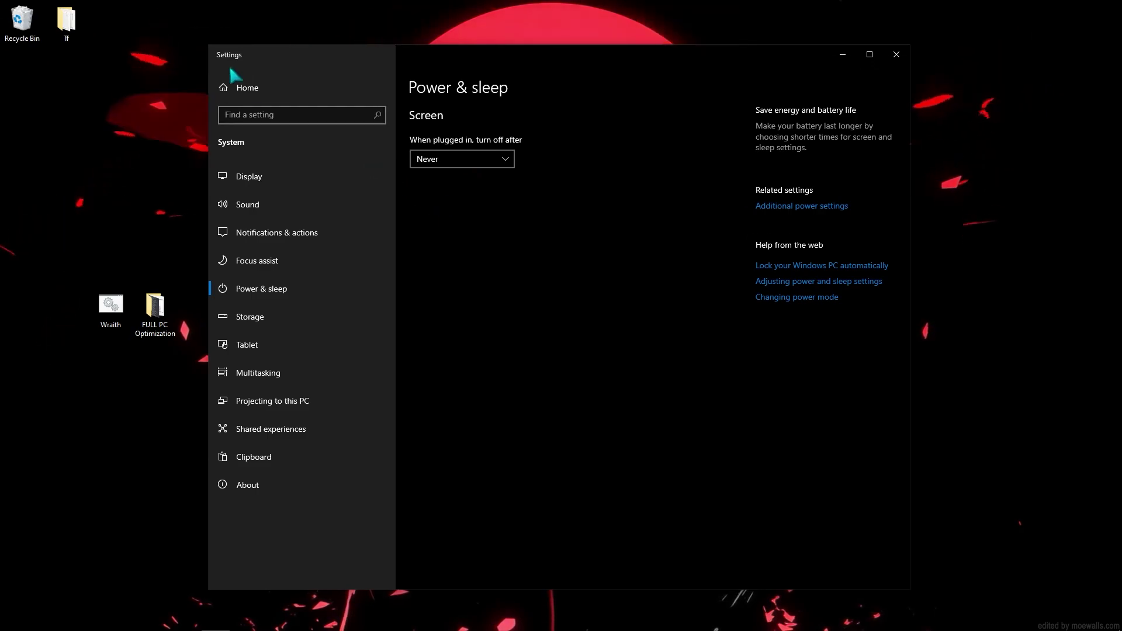
Turn off Game Mode in the gaming settings and return to the Settings home page.
click(232, 88)
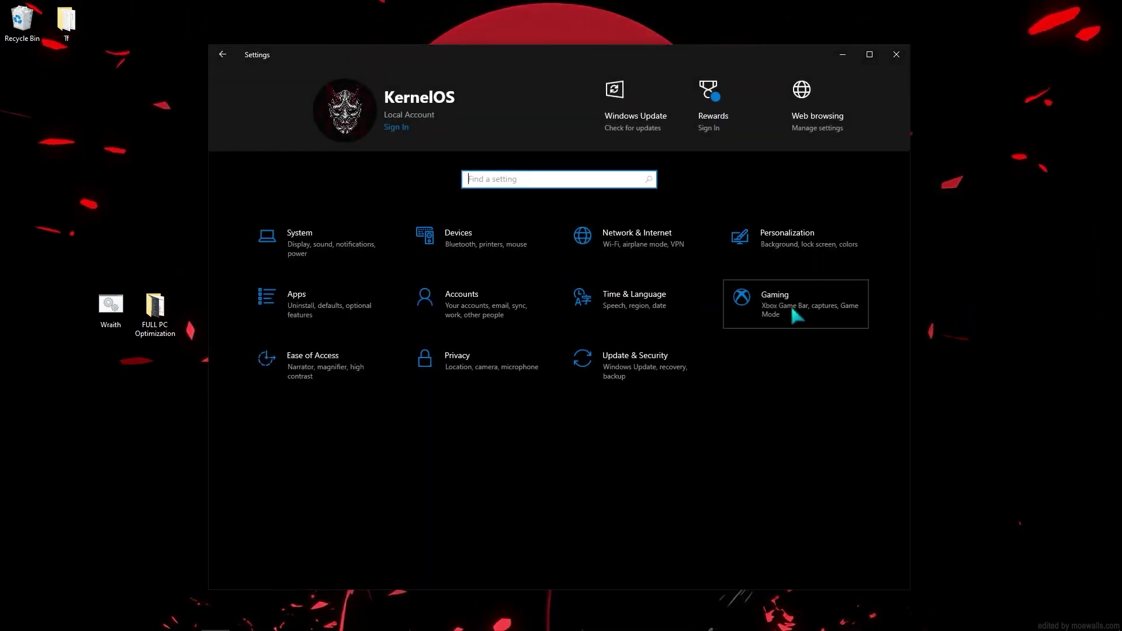
click(792, 310)
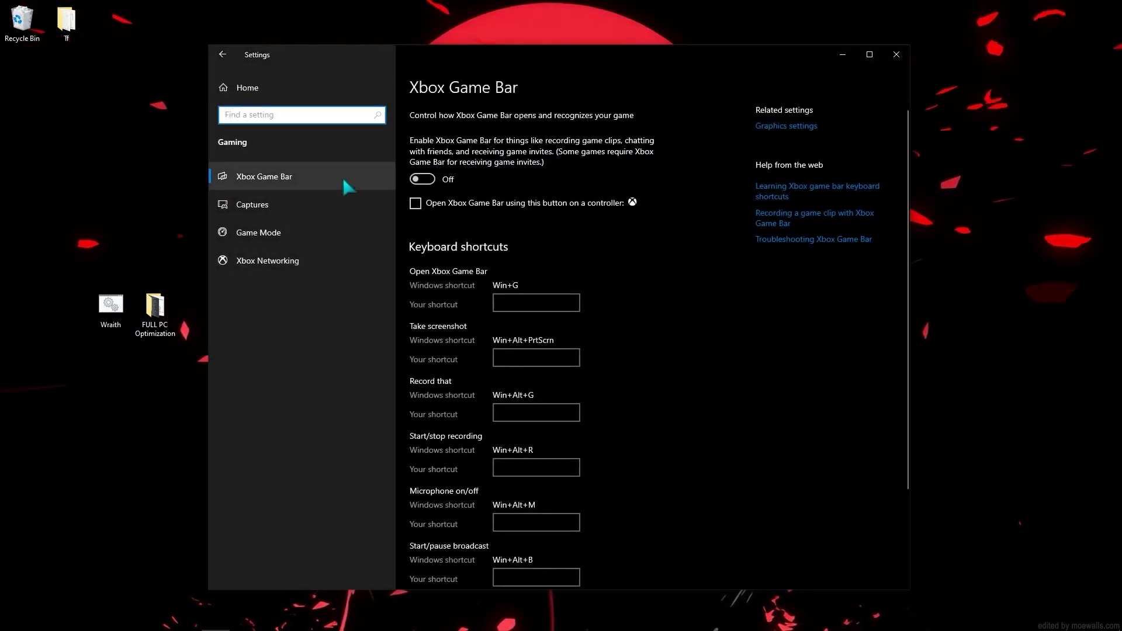
click(288, 216)
click(290, 233)
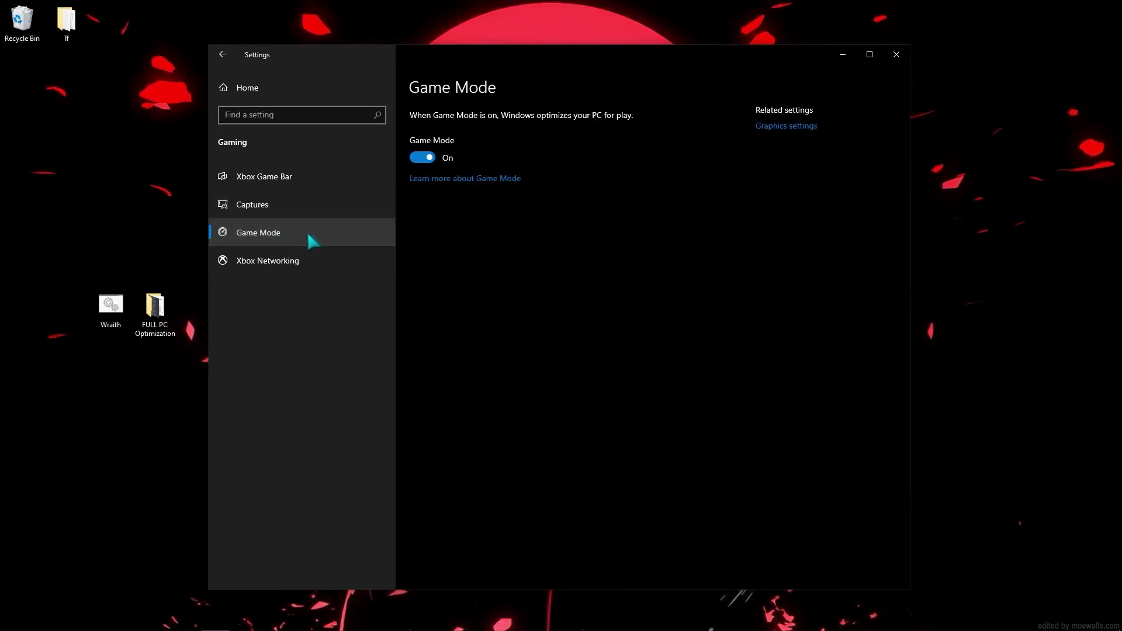
click(426, 162)
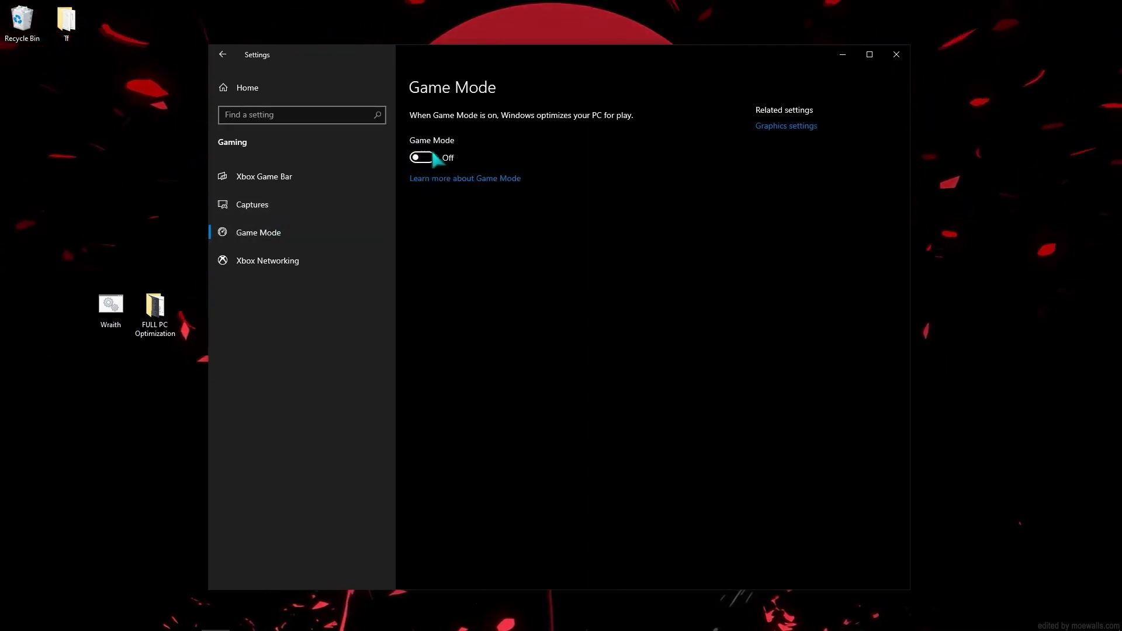
click(222, 55)
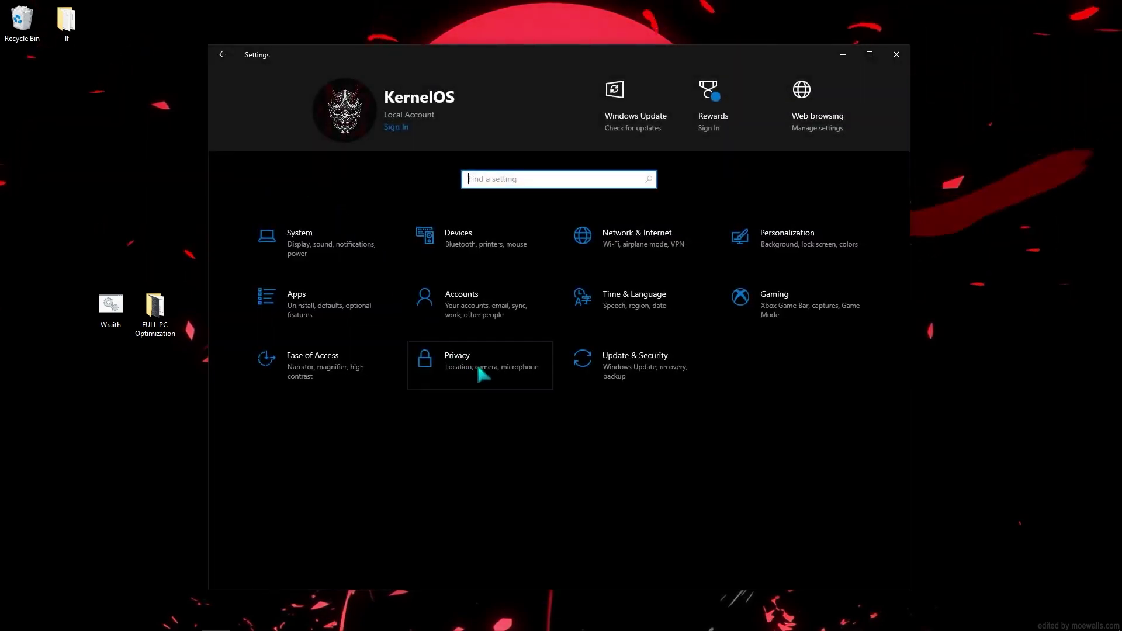
In the Windows privacy settings, review the background apps, app diagnostics and general privacy options, and close Settings.
click(478, 368)
scroll(300, 371, down, 6)
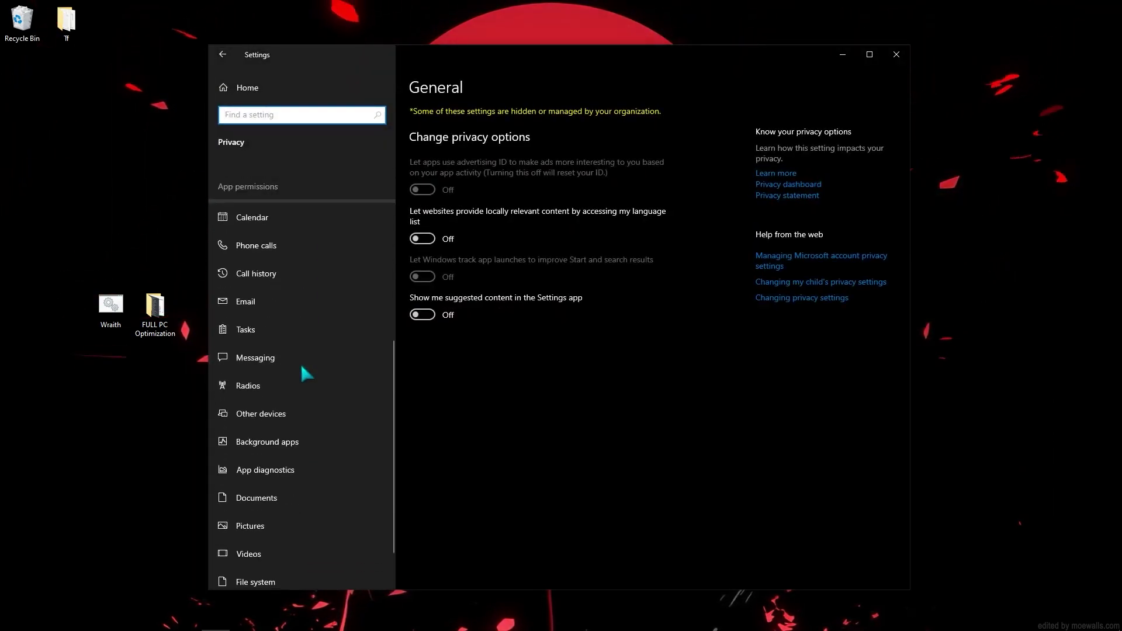
click(301, 448)
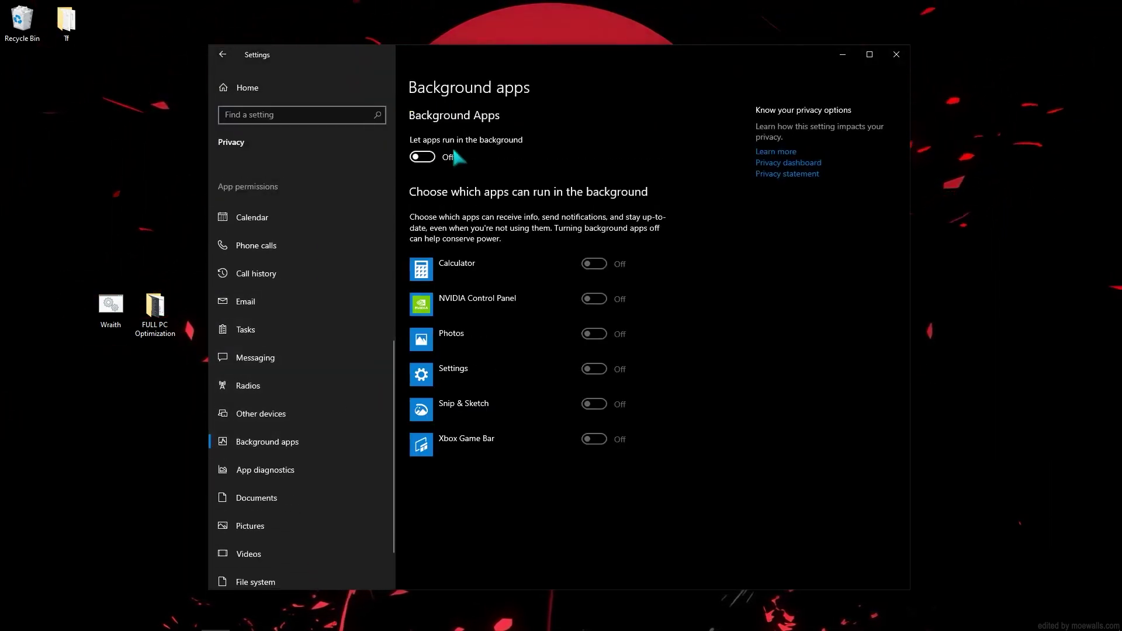
click(283, 469)
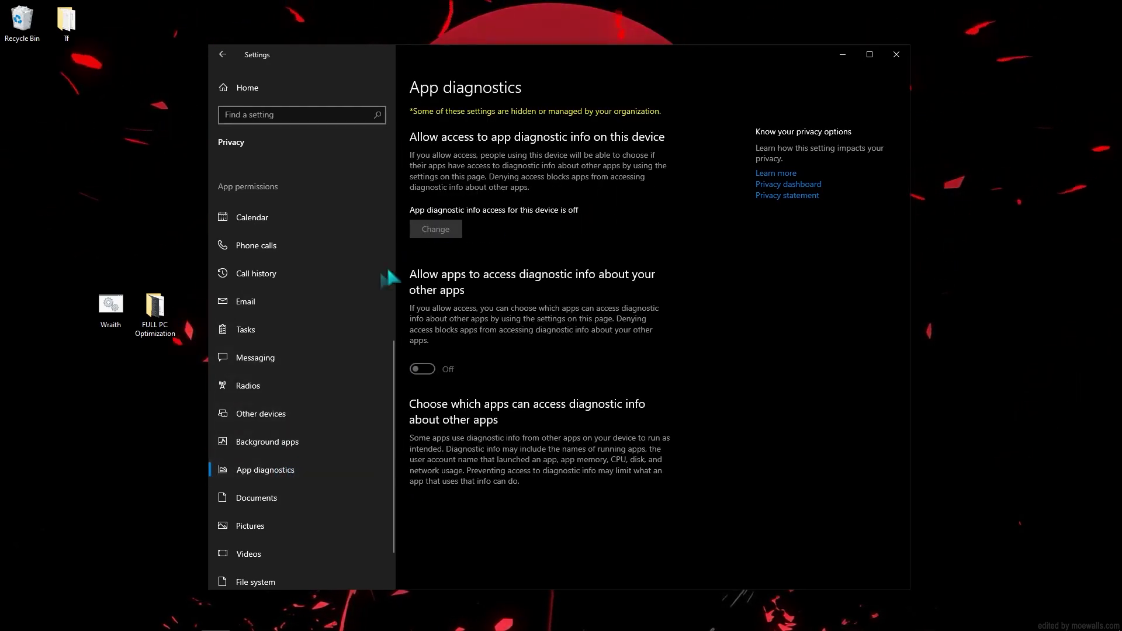
scroll(283, 418, up, 5)
click(282, 215)
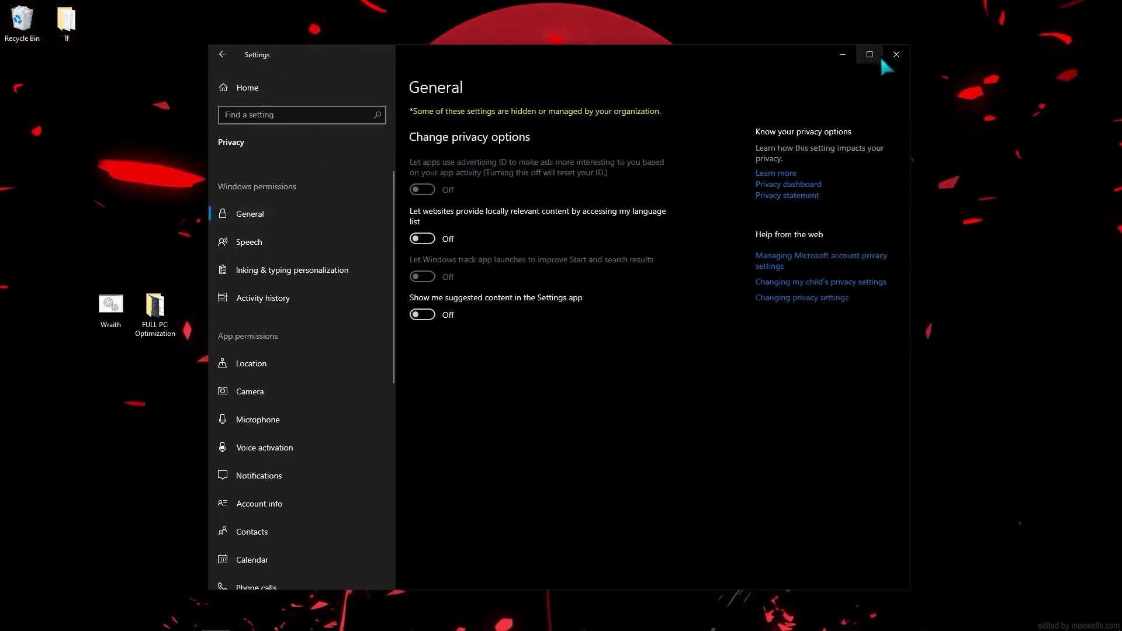
click(896, 54)
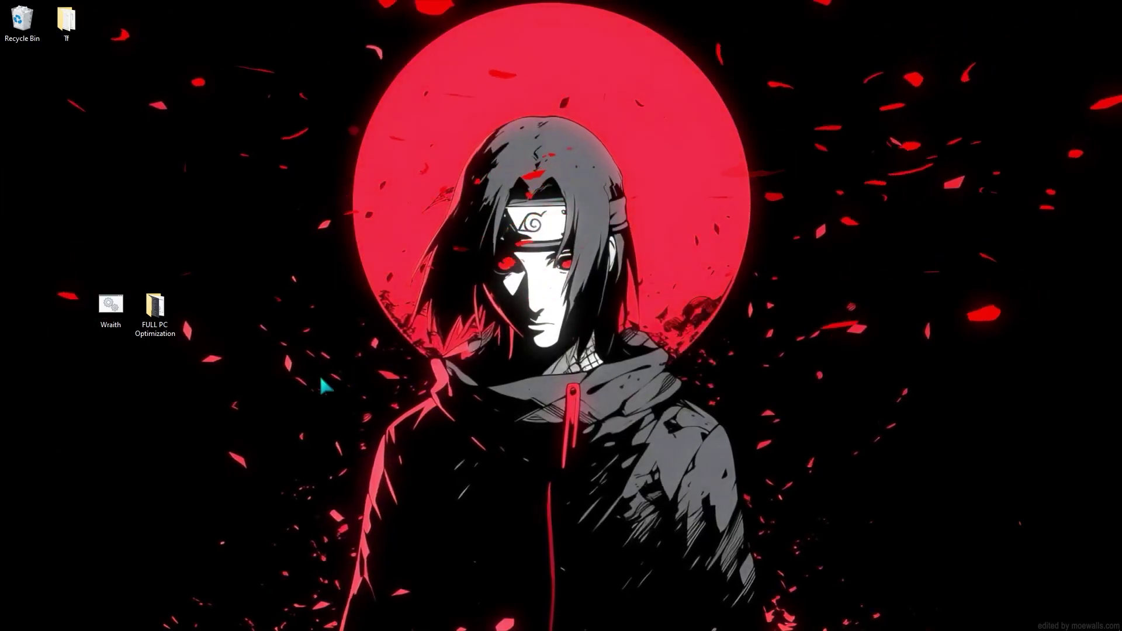
Open the Start menu to access the shutdown options.
click(14, 620)
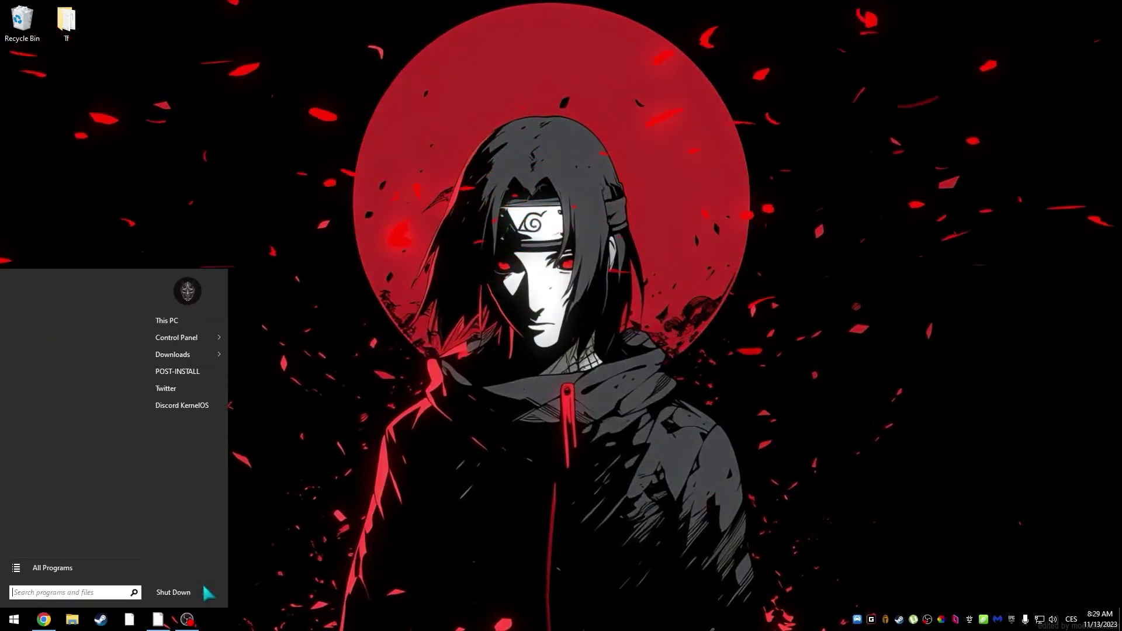